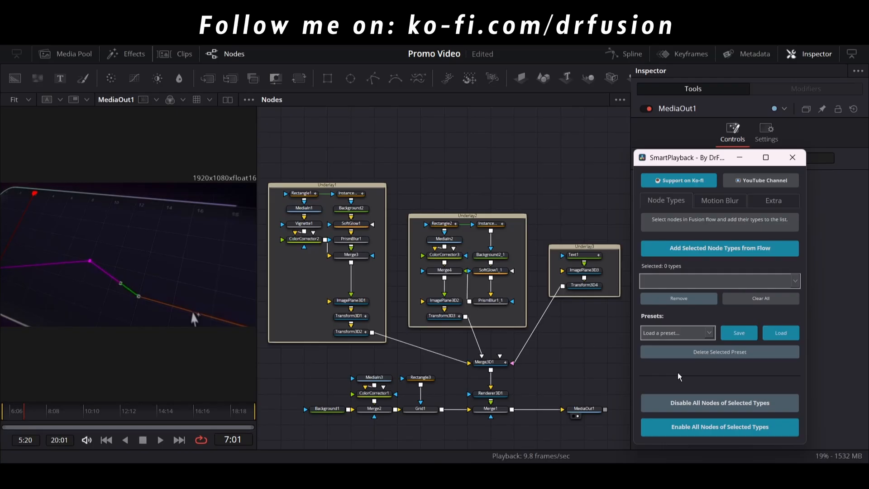
pyautogui.hotkey('ctrl', 's')
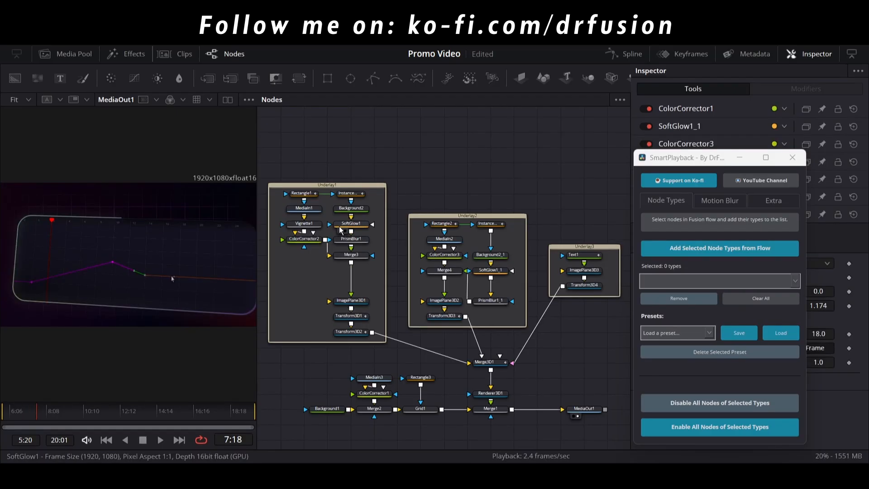
# Disable the heavy effect nodes together: all ColorCorrector, SoftGlow and PrismBlur nodes plus Vignette1.
pyautogui.click(344, 225)
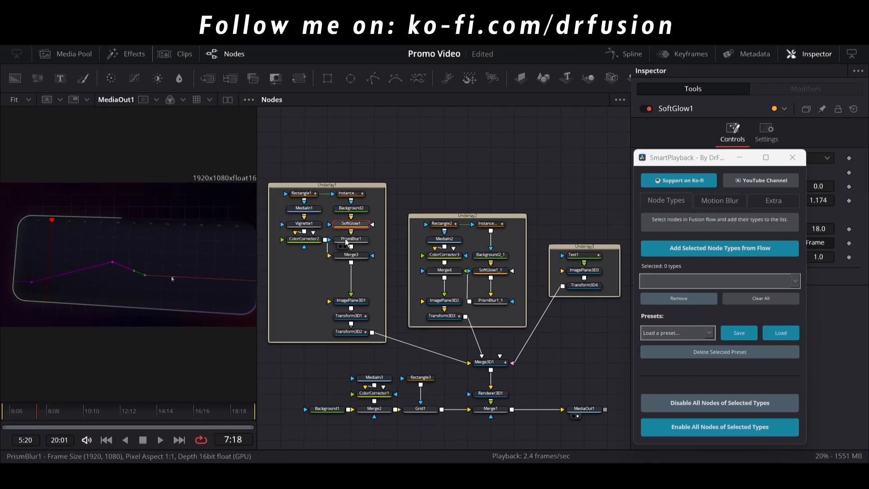
pyautogui.keyDown('ctrl'); pyautogui.click(347, 239); pyautogui.keyUp('ctrl')
pyautogui.keyDown('ctrl'); pyautogui.click(306, 224); pyautogui.keyUp('ctrl')
pyautogui.keyDown('ctrl'); pyautogui.click(305, 239); pyautogui.keyUp('ctrl')
pyautogui.keyDown('ctrl'); pyautogui.click(444, 255); pyautogui.keyUp('ctrl')
pyautogui.keyDown('ctrl'); pyautogui.click(490, 270); pyautogui.keyUp('ctrl')
pyautogui.keyDown('ctrl'); pyautogui.click(490, 301); pyautogui.keyUp('ctrl')
pyautogui.keyDown('ctrl'); pyautogui.click(375, 394); pyautogui.keyUp('ctrl')
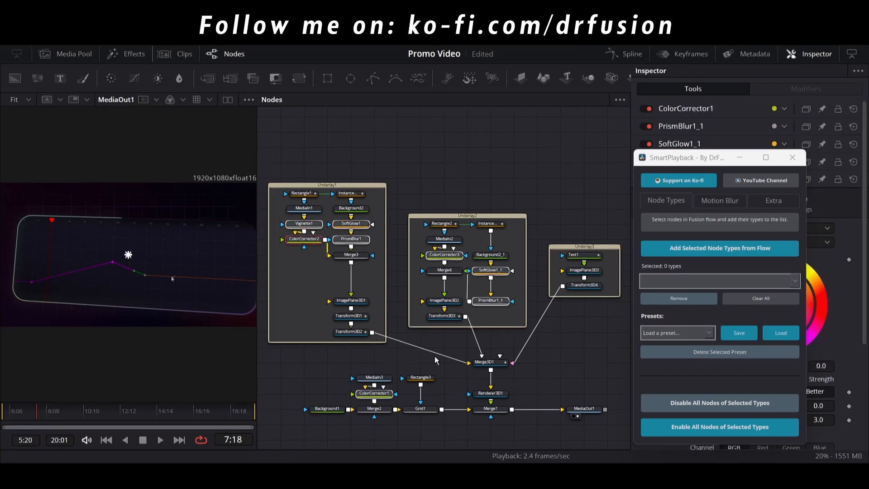
pyautogui.hotkey('ctrl', 'p')
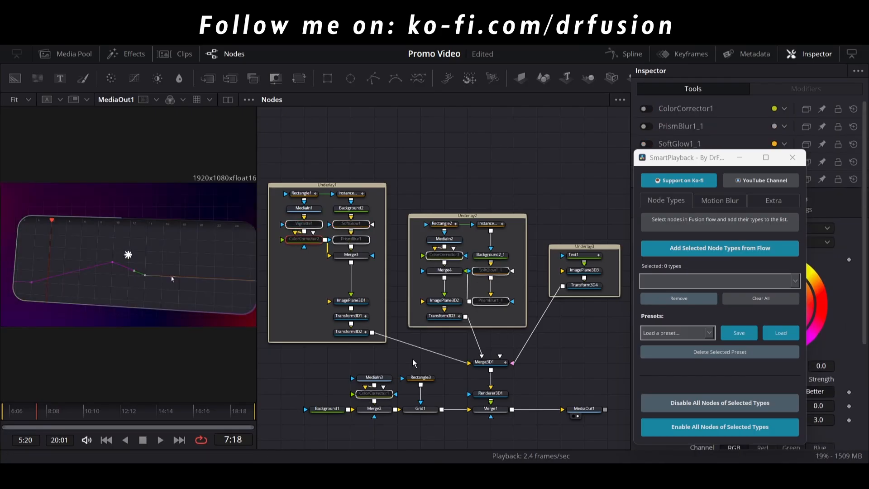
pyautogui.click(413, 362)
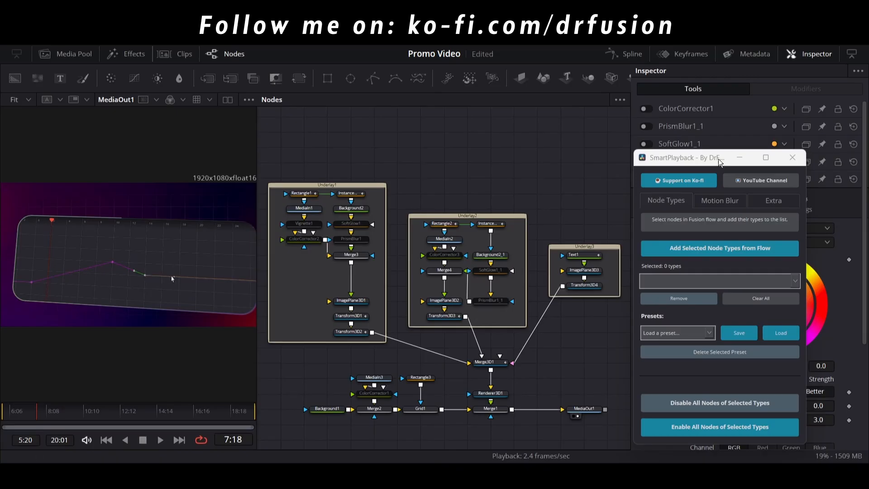
# Move the SmartPlayback window clear of the node settings and turn off motion blur on Renderer3D1 and Text1.
pyautogui.moveTo(711, 163); pyautogui.dragTo(717, 322)
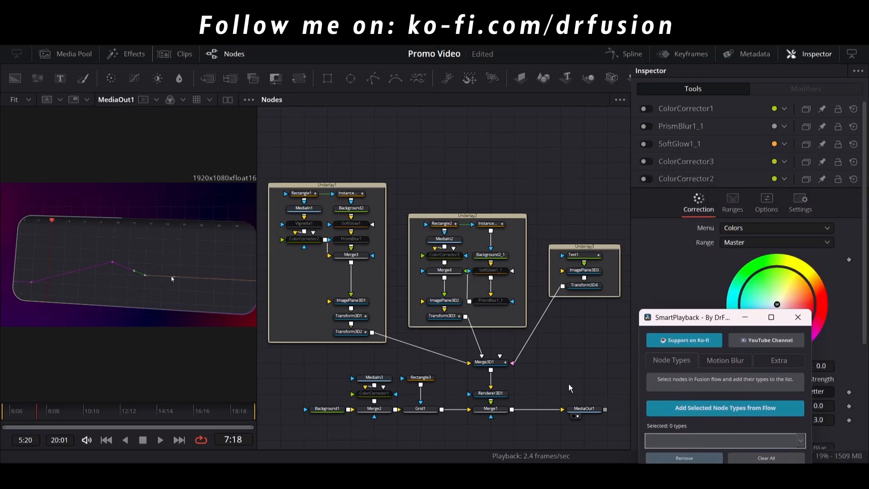
pyautogui.click(487, 362)
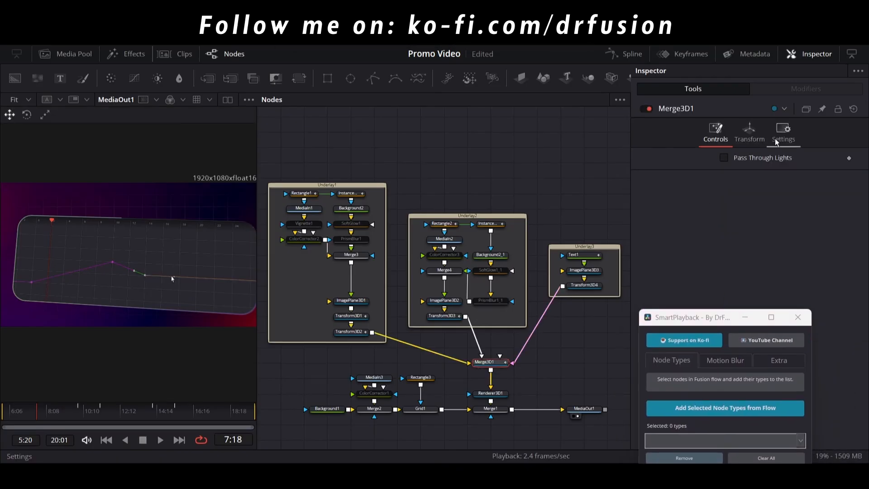
pyautogui.click(787, 139)
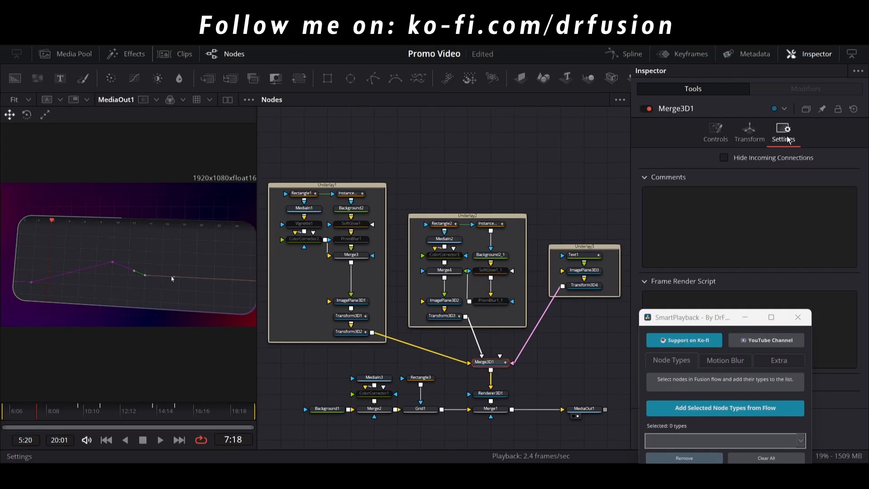
pyautogui.click(490, 392)
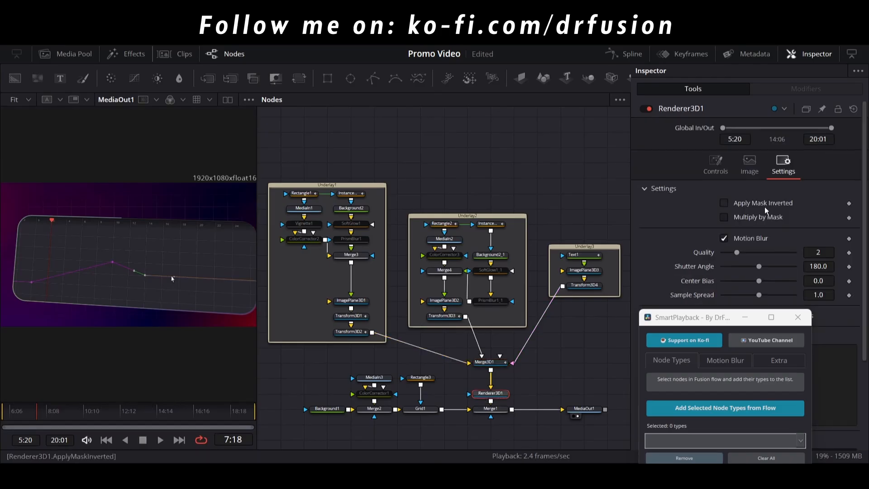
pyautogui.click(724, 238)
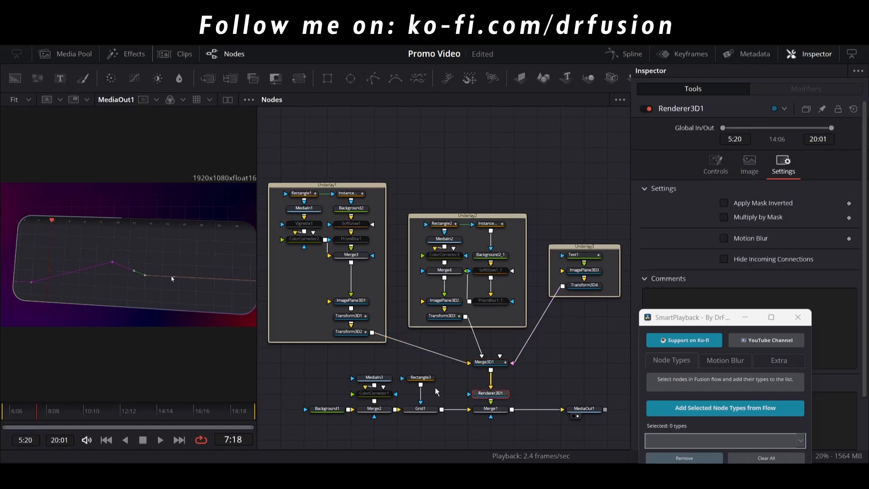
pyautogui.click(581, 255)
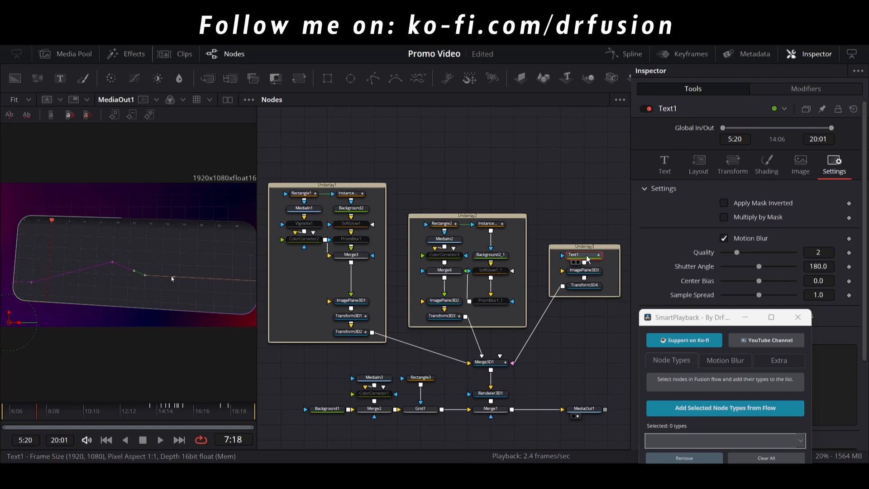
pyautogui.click(724, 238)
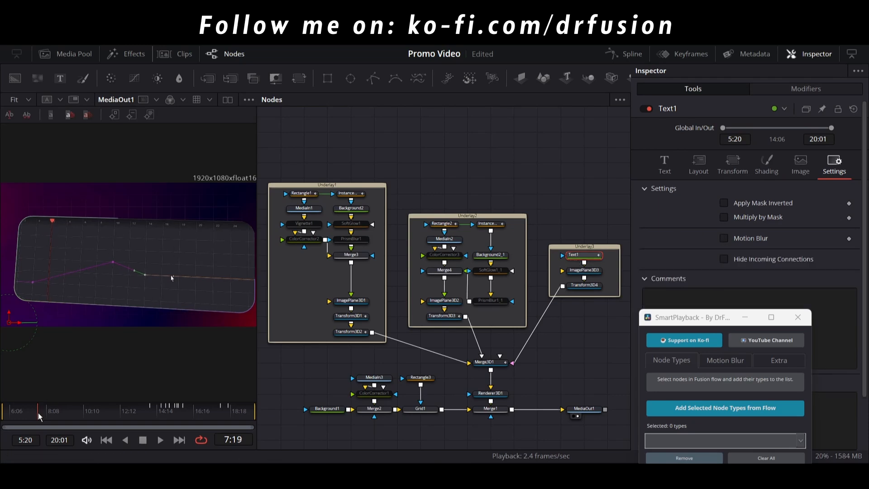
# Play the composition from around 6:06 to check its playback speed, and save the project.
pyautogui.click(18, 412)
pyautogui.press('space')
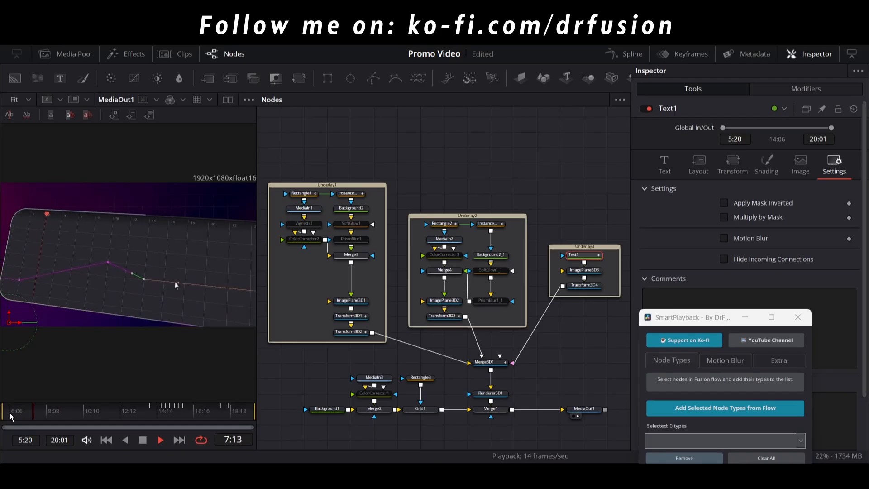
pyautogui.press('space')
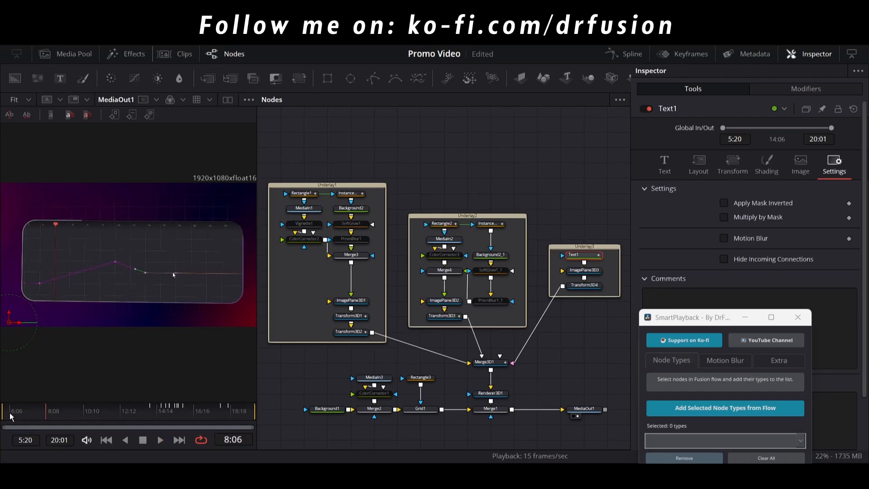
pyautogui.hotkey('ctrl', 's')
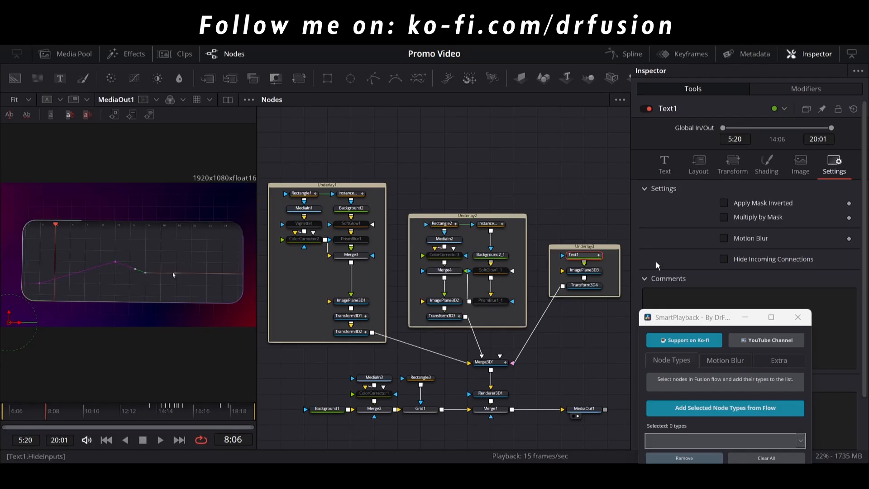
# Turn motion blur back on for the Text1 and Renderer3D1 nodes.
pyautogui.click(724, 238)
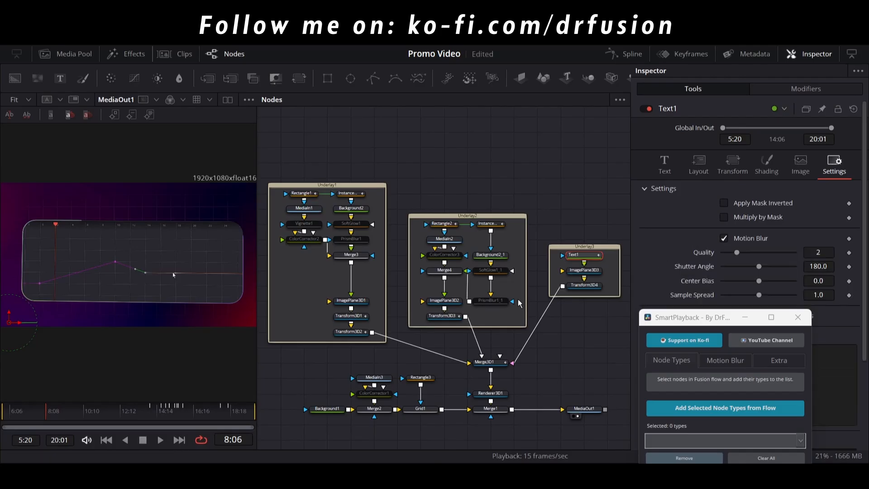
pyautogui.click(500, 395)
pyautogui.click(724, 238)
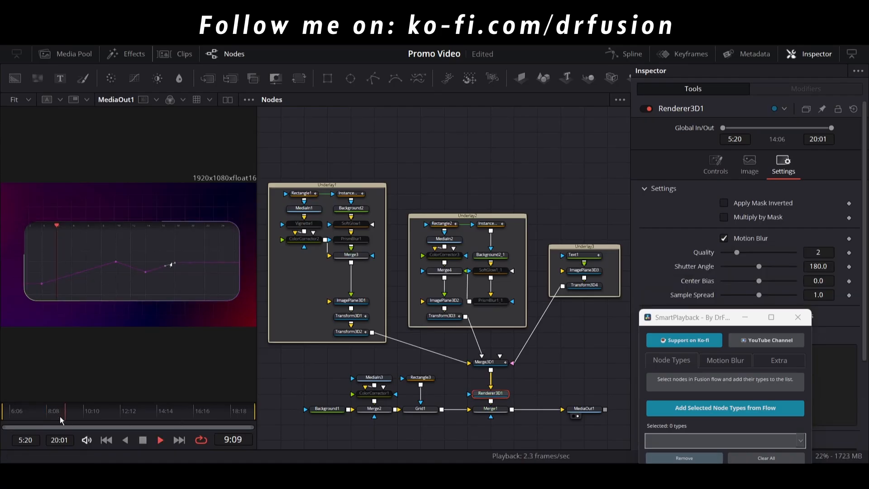
# Stop the playback, switch off the composition-wide Motion Blur playback option, and save the project.
pyautogui.press('space')
pyautogui.rightClick(214, 443)
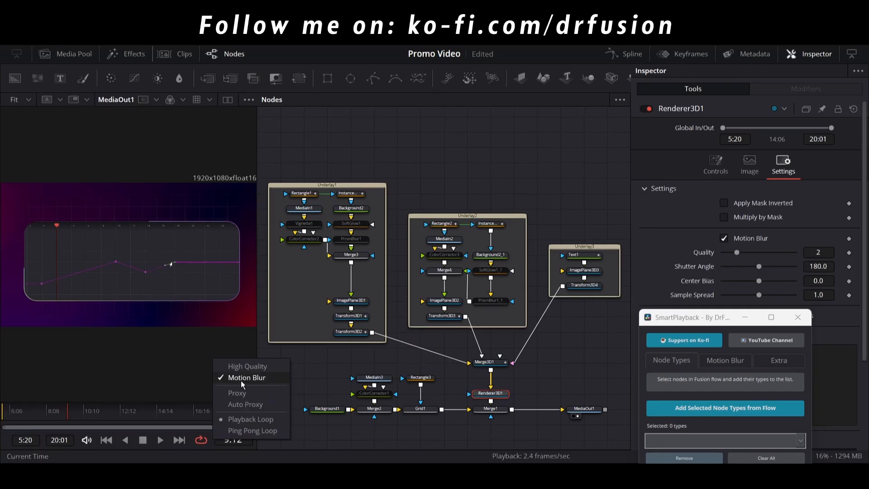
pyautogui.click(229, 379)
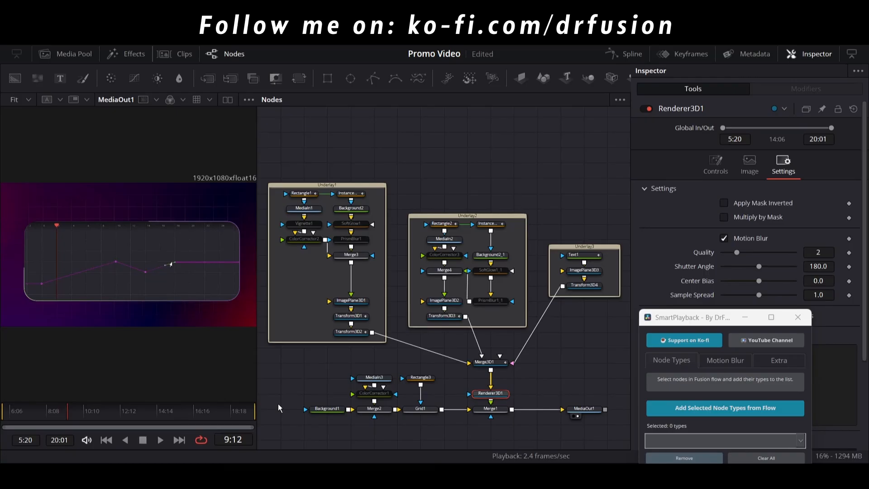
pyautogui.hotkey('ctrl', 's')
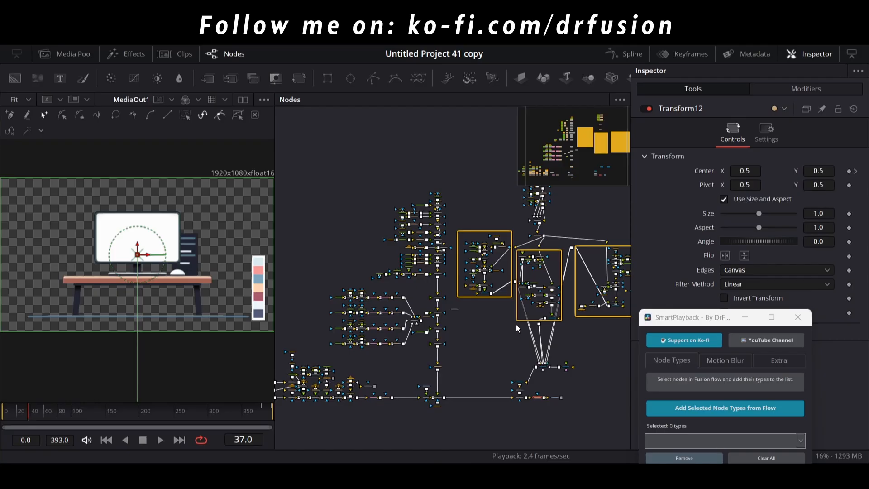
# Switch off the Proxy playback option in Untitled Project 41 copy.
pyautogui.rightClick(217, 440)
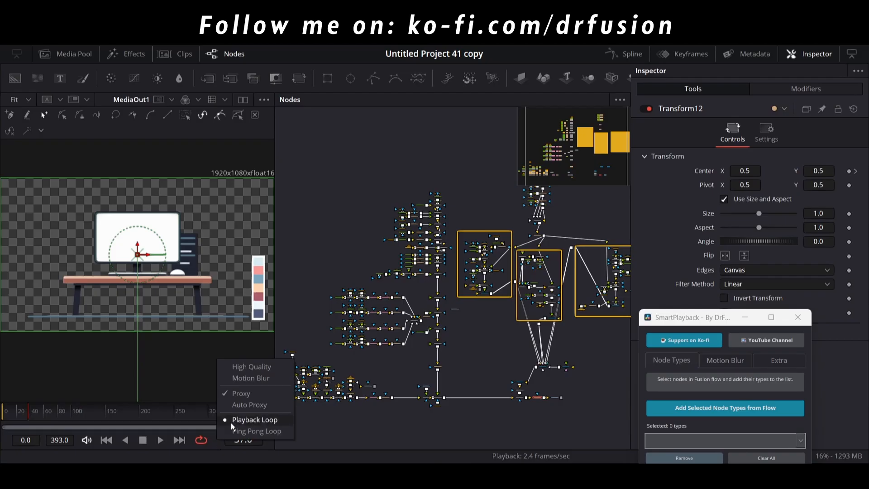
pyautogui.click(229, 389)
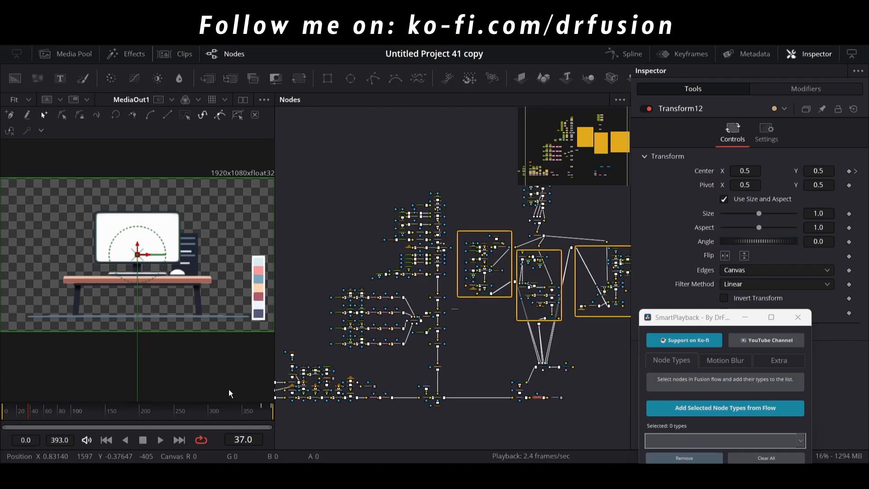
# Examine the large node flow, from the MultiMerge branches to the grouped nodes and the Paint and Transform rows.
pyautogui.scroll(5, 474, 366)
pyautogui.hscroll(6, 473, 366)
pyautogui.scroll(8, 473, 366)
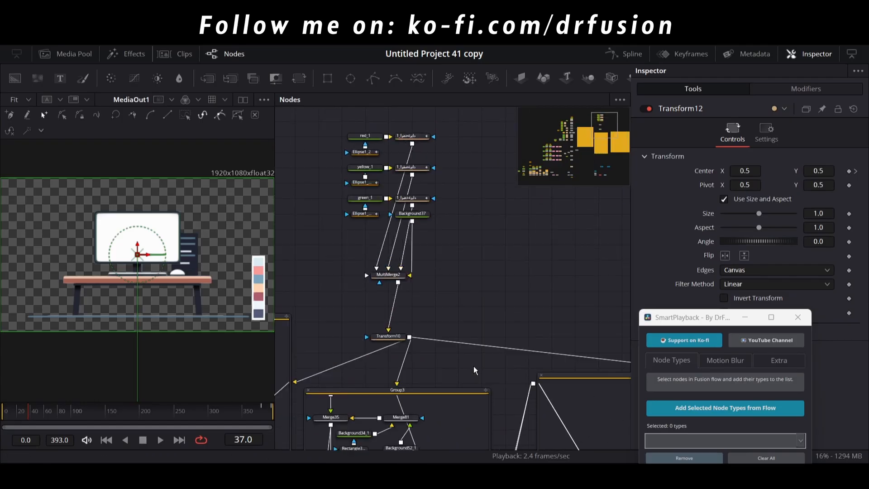
pyautogui.scroll(5, 474, 365)
pyautogui.hscroll(-12, 473, 365)
pyautogui.scroll(-6, 473, 366)
pyautogui.scroll(-5, 473, 366)
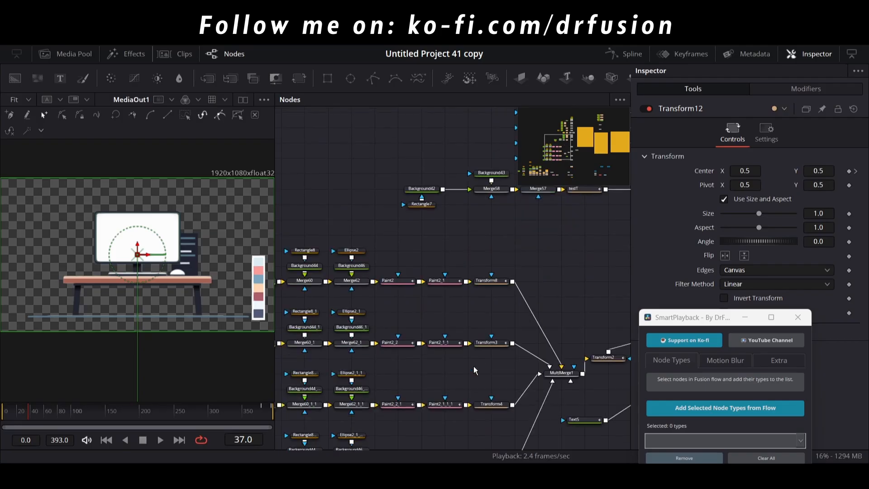
pyautogui.hscroll(10, 473, 366)
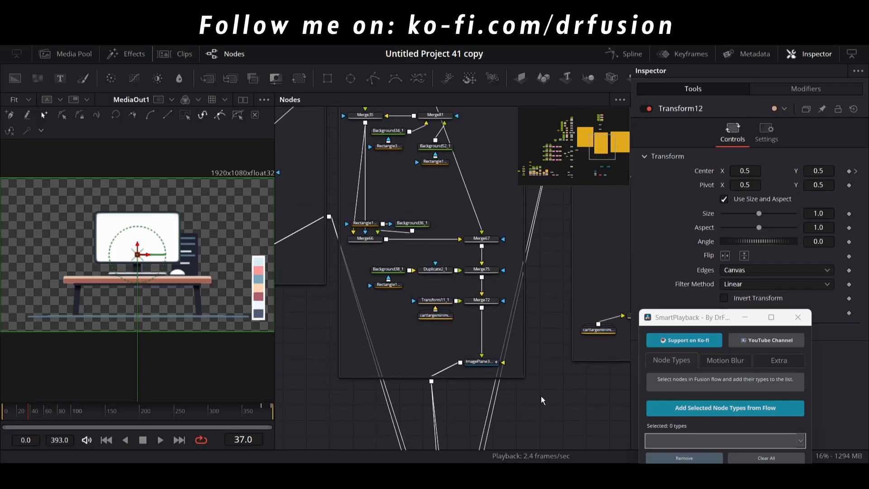
pyautogui.scroll(-6, 541, 396)
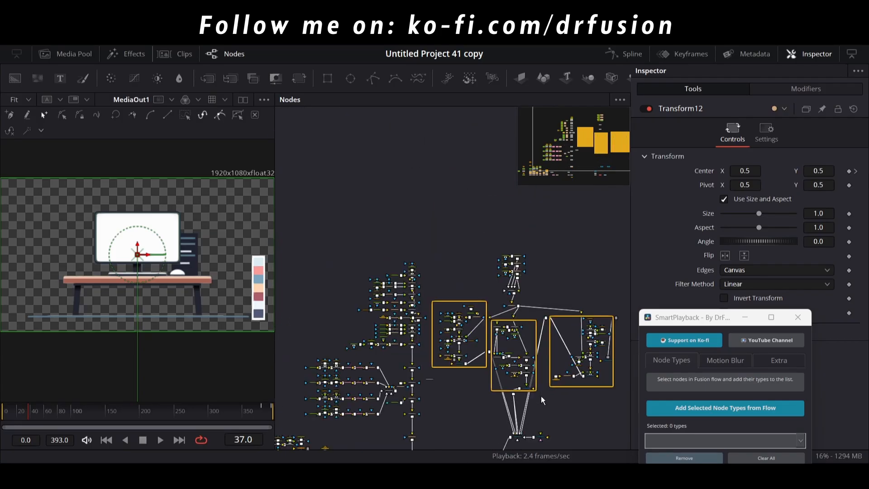
pyautogui.scroll(-5, 542, 396)
pyautogui.hscroll(-2, 541, 396)
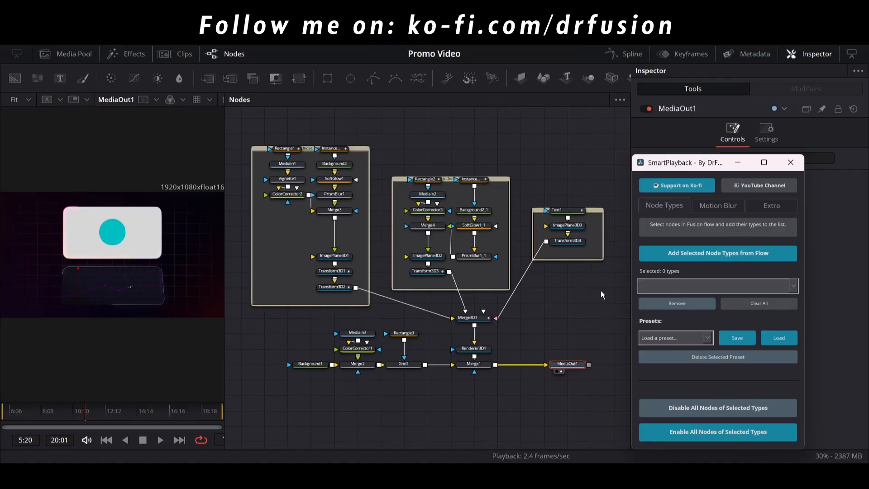
# Add the ColorCorrector type to SmartPlayback's list from the ColorCorrector2 node and disable all nodes of that type.
pyautogui.click(397, 318)
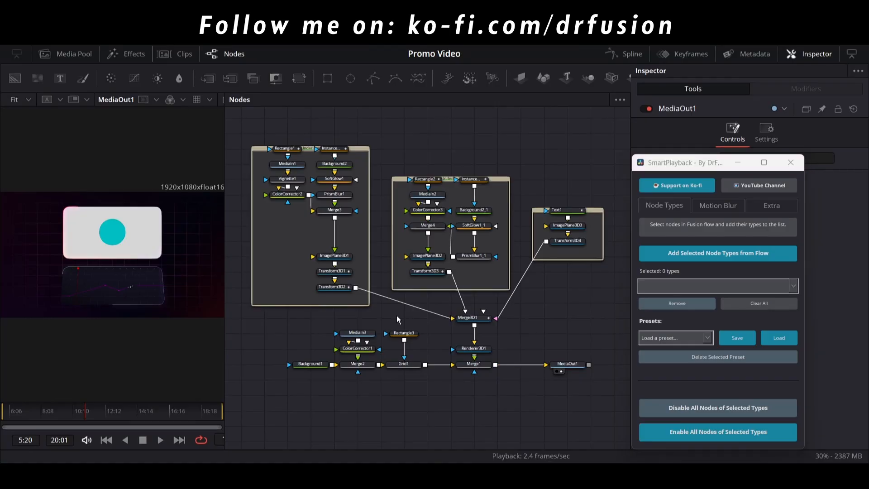
pyautogui.click(292, 195)
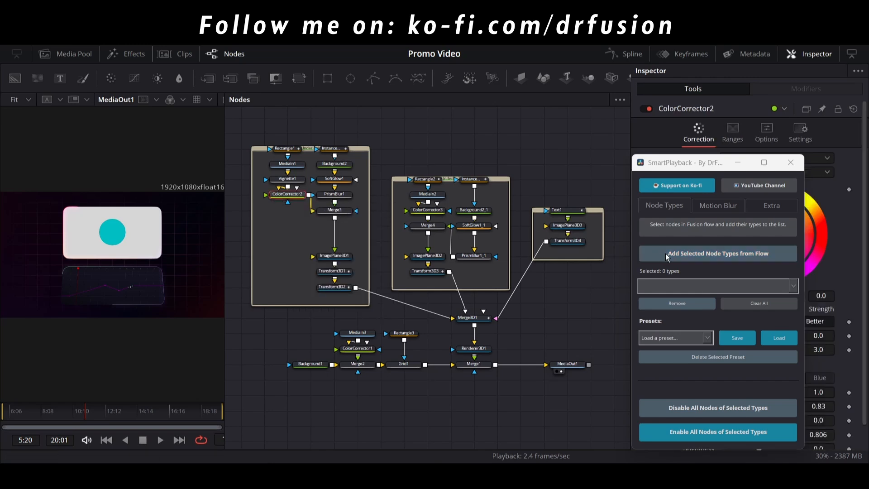
pyautogui.click(680, 254)
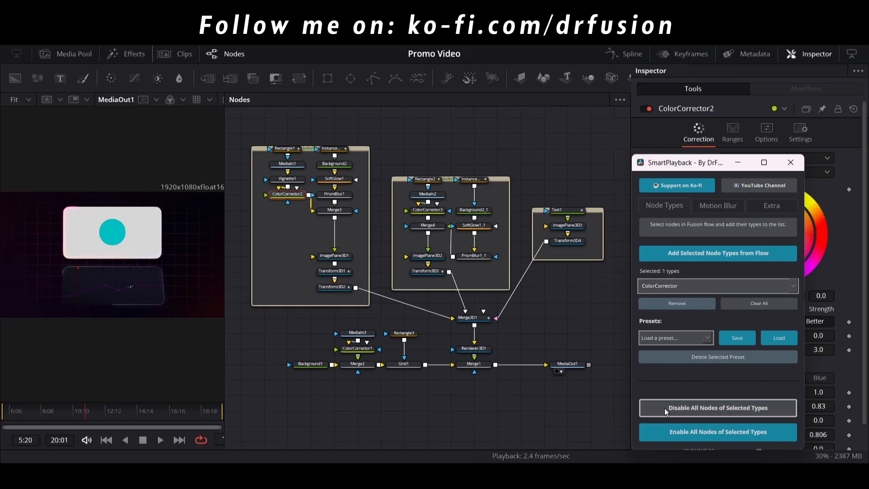
pyautogui.click(722, 415)
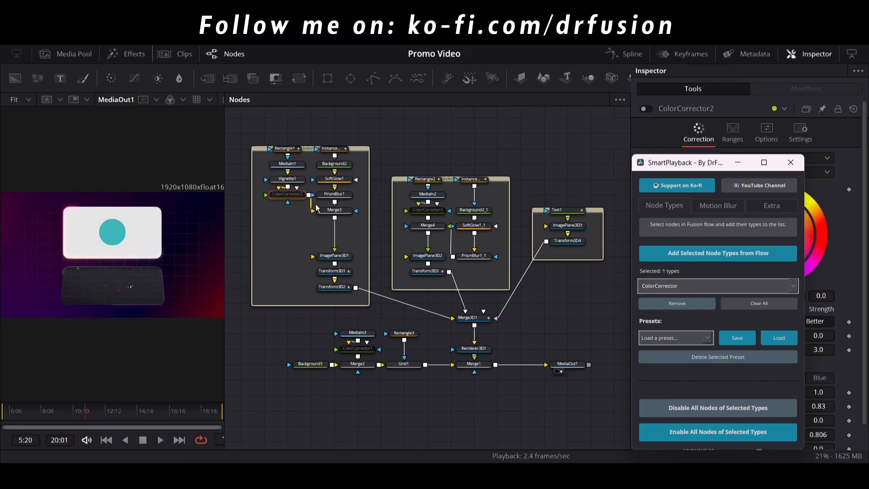
# Add the node types of PrismBlur1 and SoftGlow1 to SmartPlayback's list and review the listed types.
pyautogui.click(330, 199)
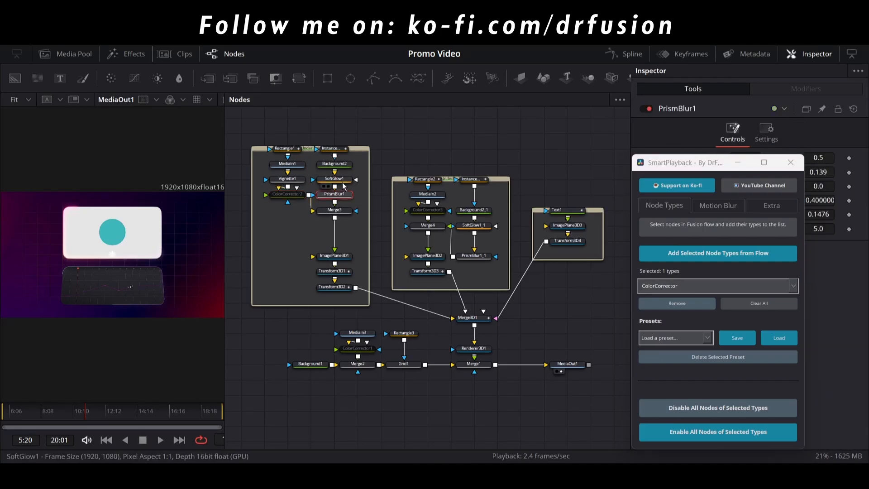
pyautogui.keyDown('ctrl'); pyautogui.click(342, 182); pyautogui.keyUp('ctrl')
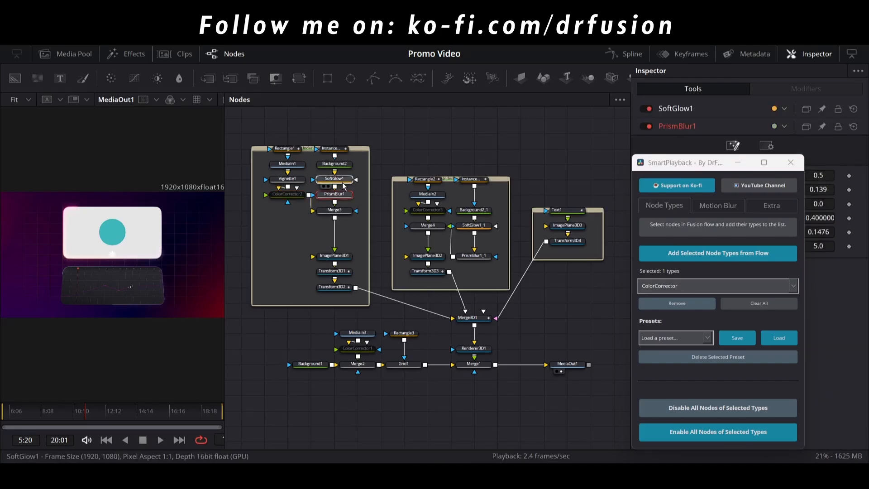
pyautogui.click(695, 256)
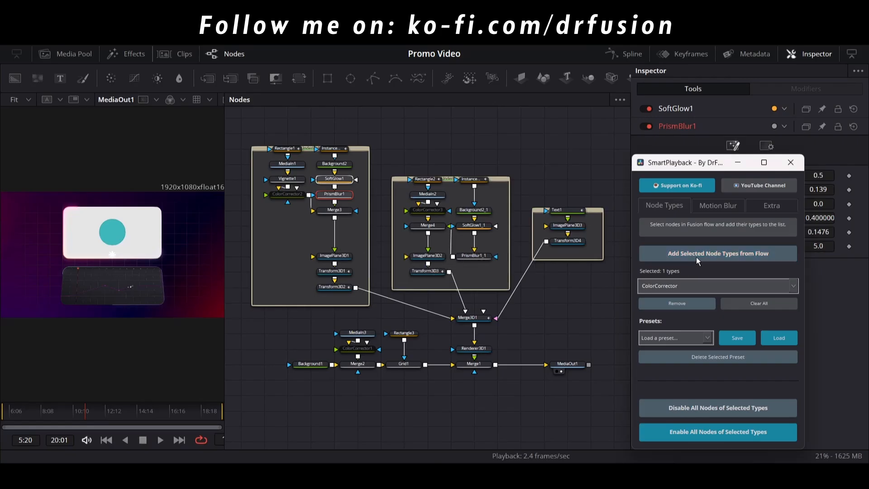
pyautogui.click(702, 286)
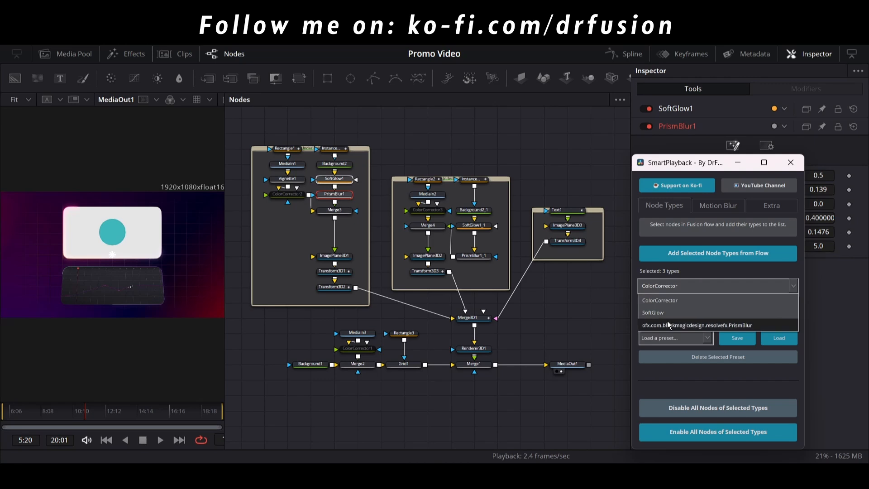
# Disable all ColorCorrector, SoftGlow and PrismBlur nodes in Promo Video through SmartPlayback's list of selected types.
pyautogui.click(688, 266)
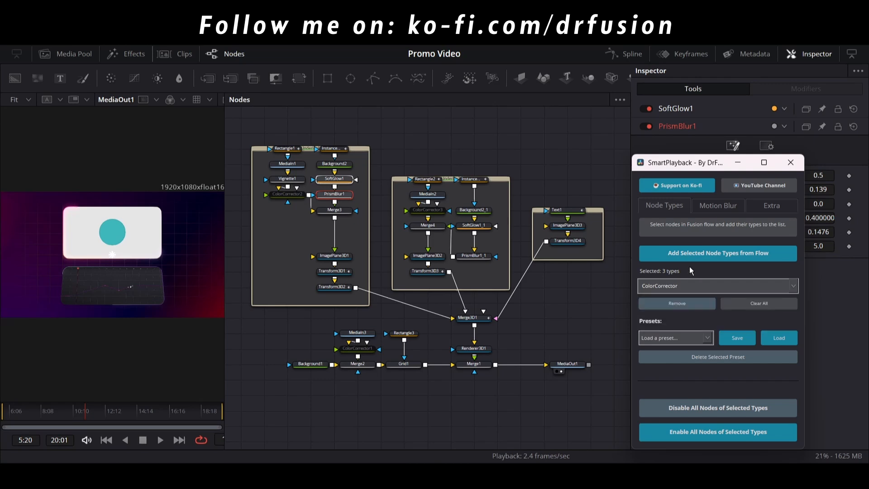
pyautogui.click(711, 409)
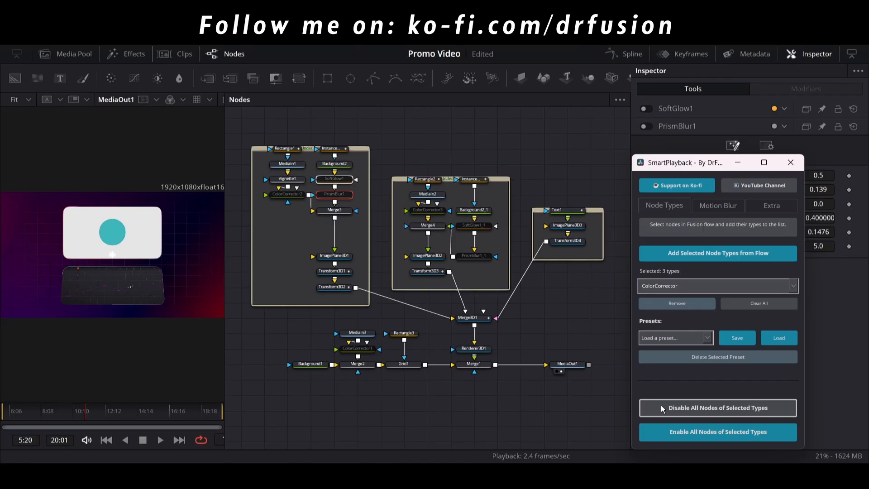
# In Untitled Project 41 copy, add the EllipseMask type from Ellipse2_1_1 to SmartPlayback's list and disable all nodes of that type.
pyautogui.click(69, 38)
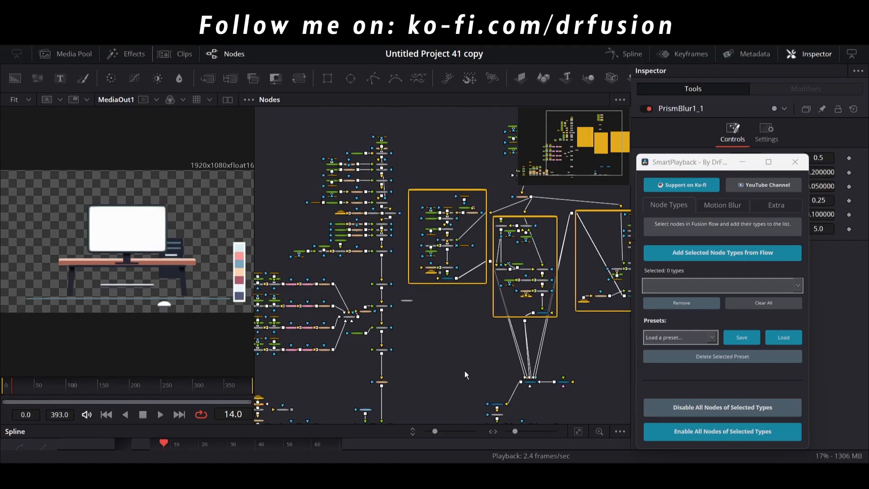
pyautogui.scroll(-1, 436, 374)
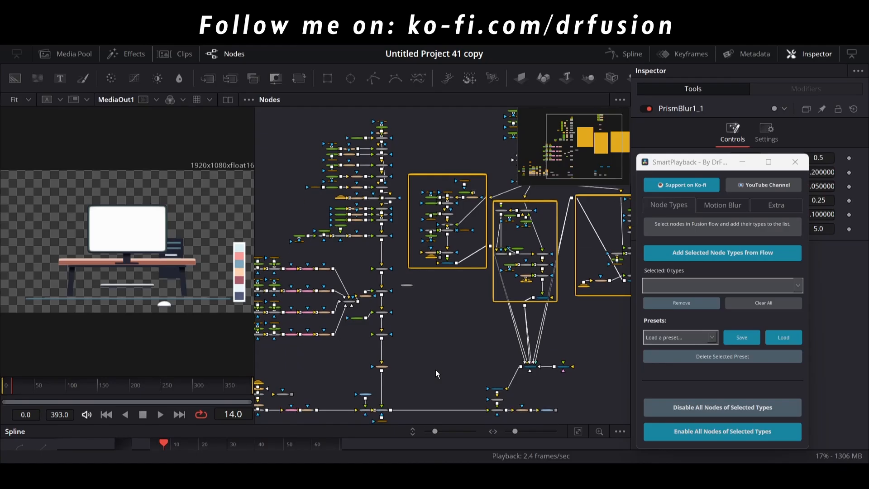
pyautogui.hscroll(-2, 436, 374)
pyautogui.hscroll(-5, 436, 371)
pyautogui.scroll(-2, 436, 371)
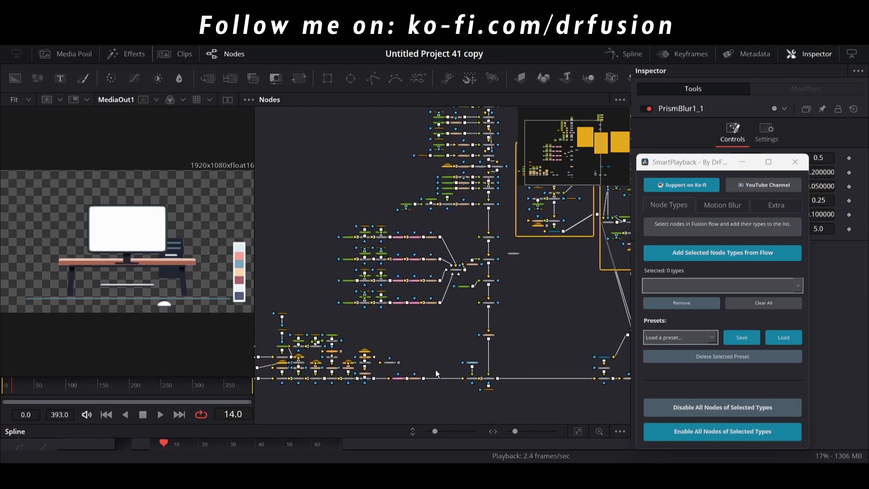
pyautogui.scroll(4, 406, 351)
pyautogui.scroll(1, 406, 349)
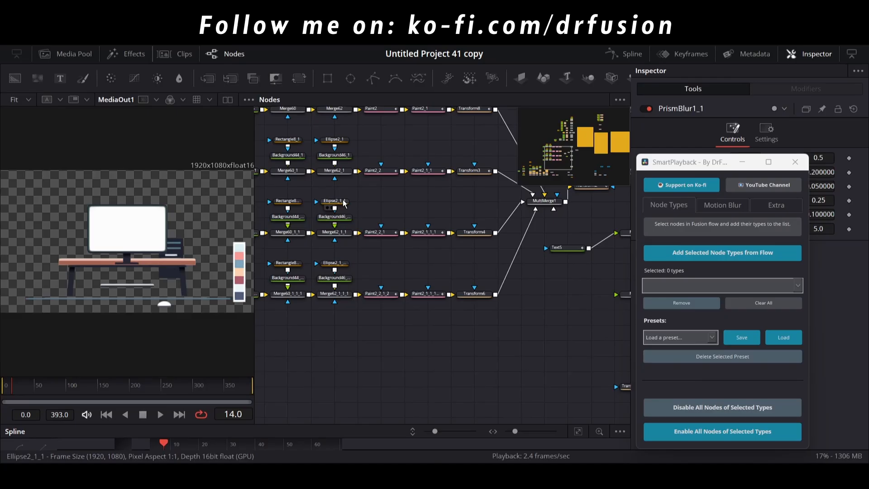
pyautogui.moveTo(344, 202)
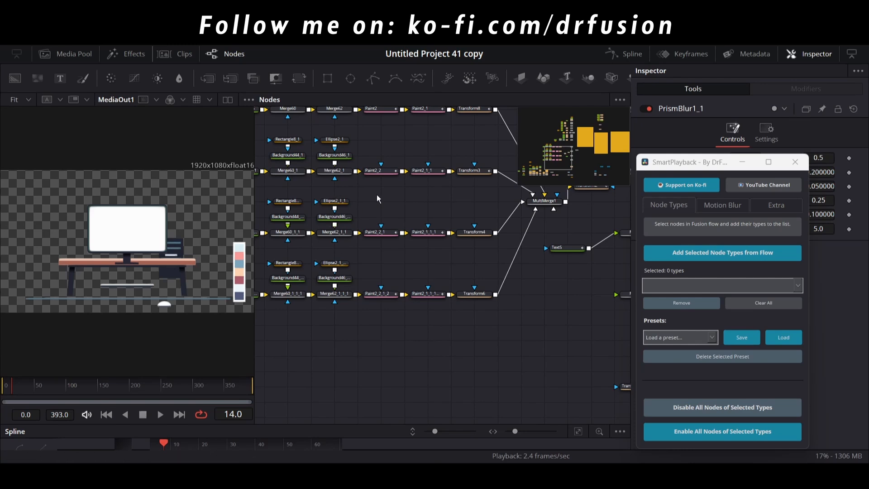
pyautogui.click(335, 201)
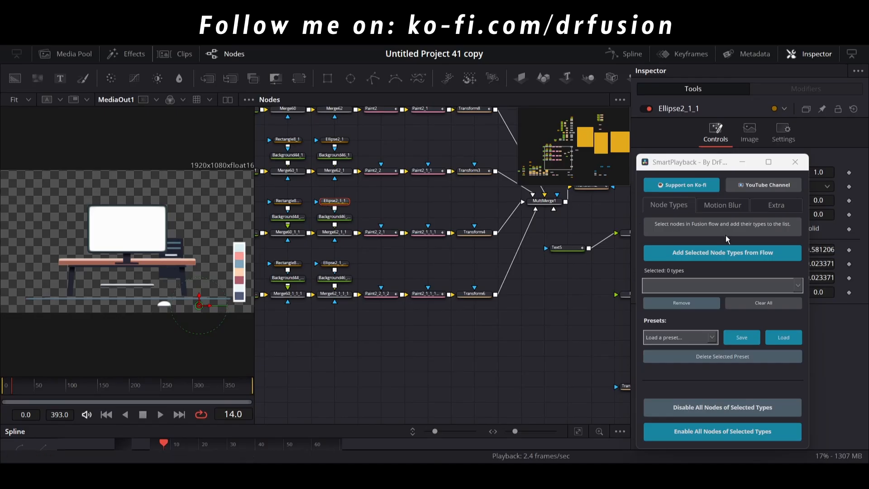
pyautogui.click(709, 252)
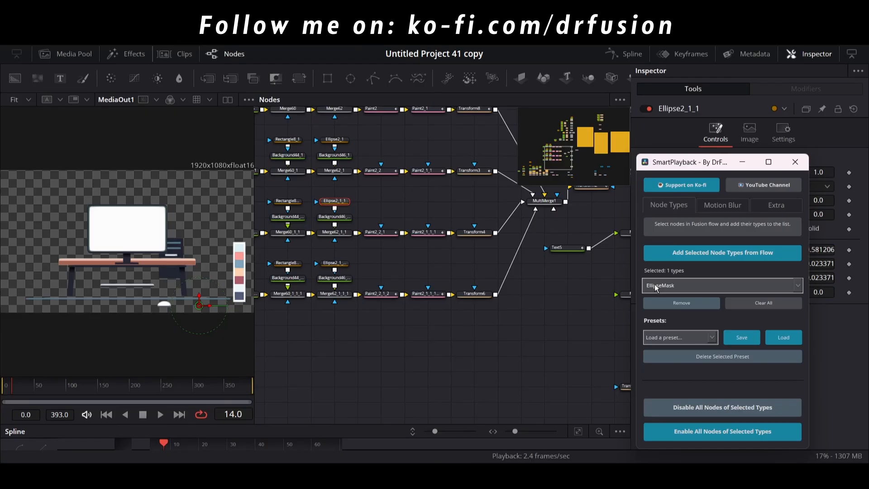
pyautogui.click(707, 409)
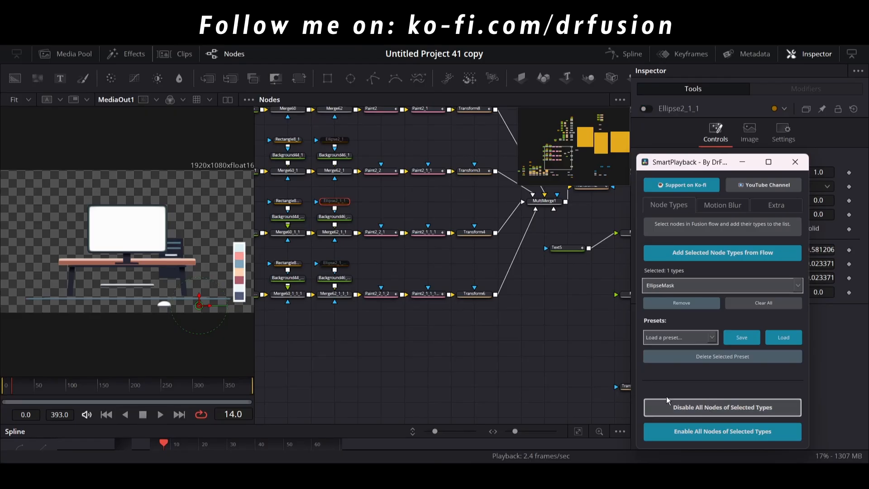
# Examine the node flow for disabled ellipse masks, from the Paint rows to the MultiMerge2 branch and the grouped nodes.
pyautogui.scroll(-3, 535, 360)
pyautogui.scroll(-3, 536, 359)
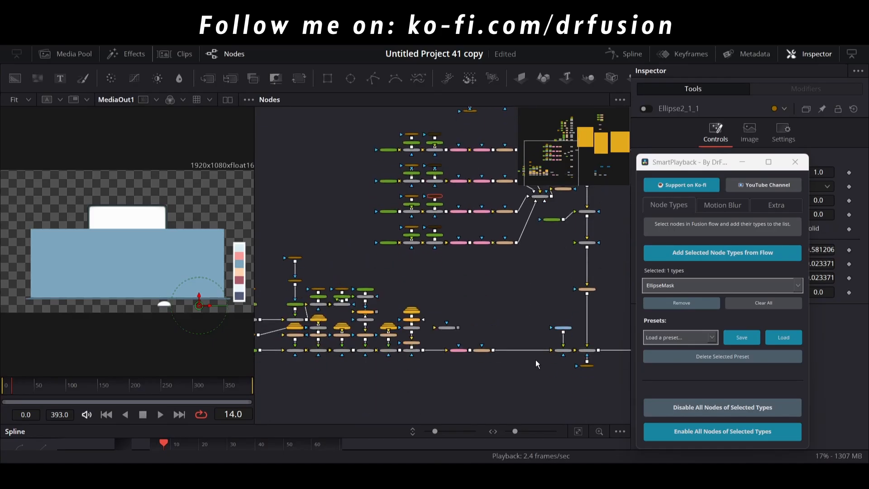
pyautogui.hscroll(-5, 536, 360)
pyautogui.scroll(10, 569, 284)
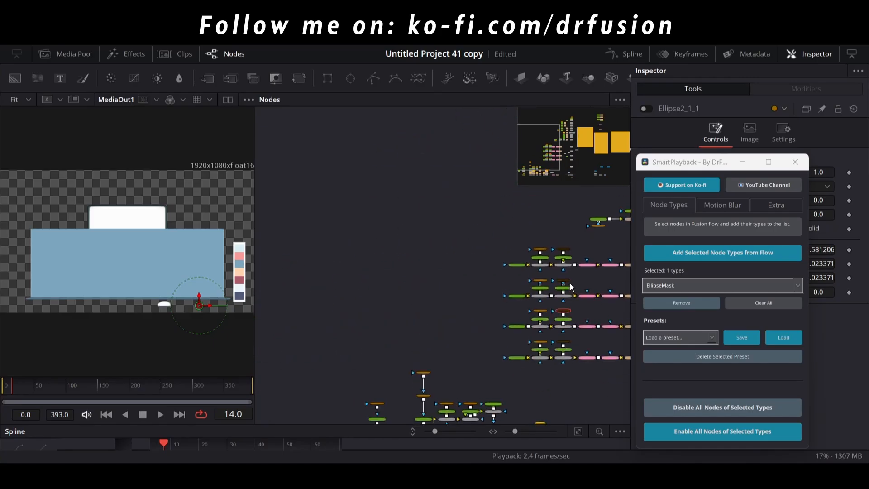
pyautogui.scroll(5, 569, 284)
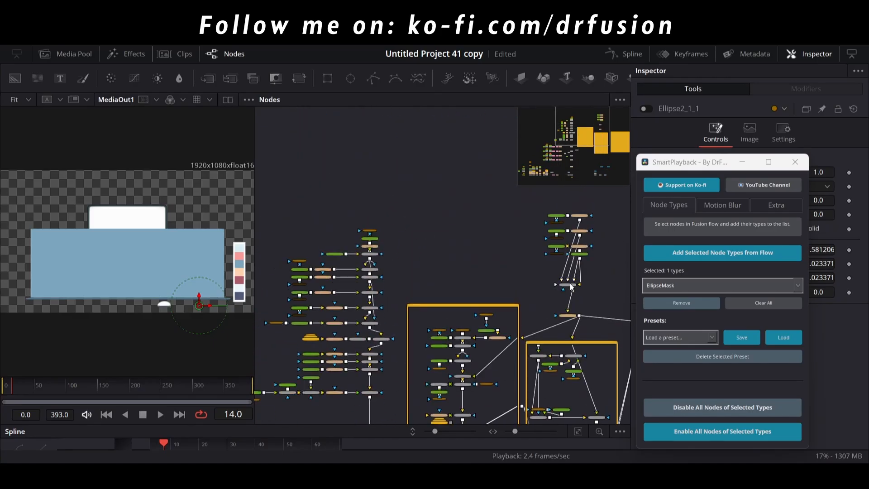
pyautogui.hscroll(1, 570, 287)
pyautogui.scroll(3, 554, 274)
pyautogui.hscroll(-7, 524, 256)
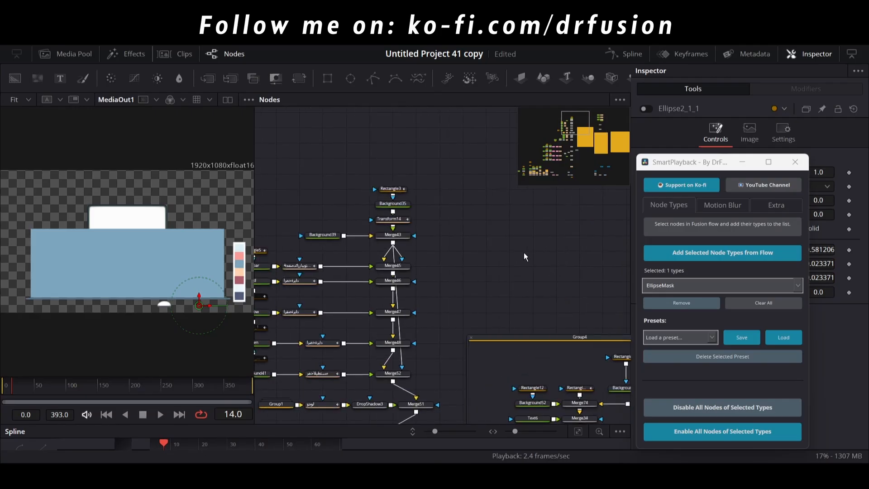
pyautogui.hscroll(-4, 524, 257)
pyautogui.hscroll(11, 500, 319)
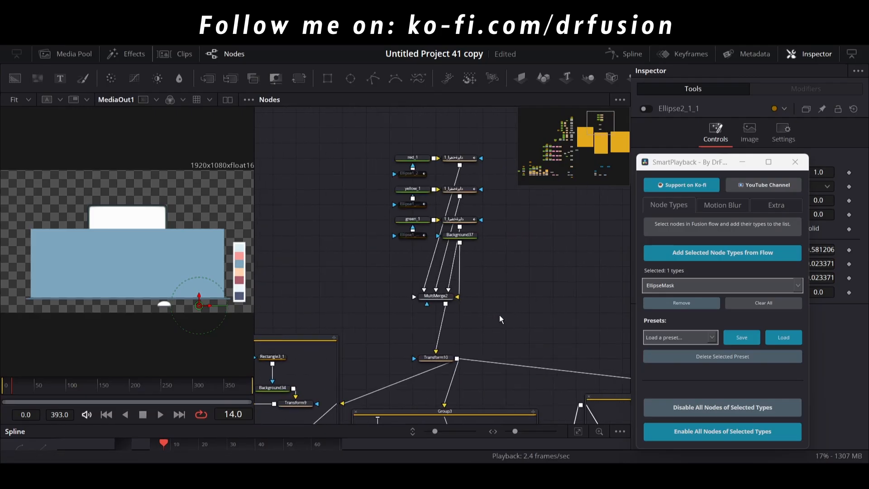
pyautogui.hscroll(2, 500, 319)
pyautogui.scroll(-6, 499, 319)
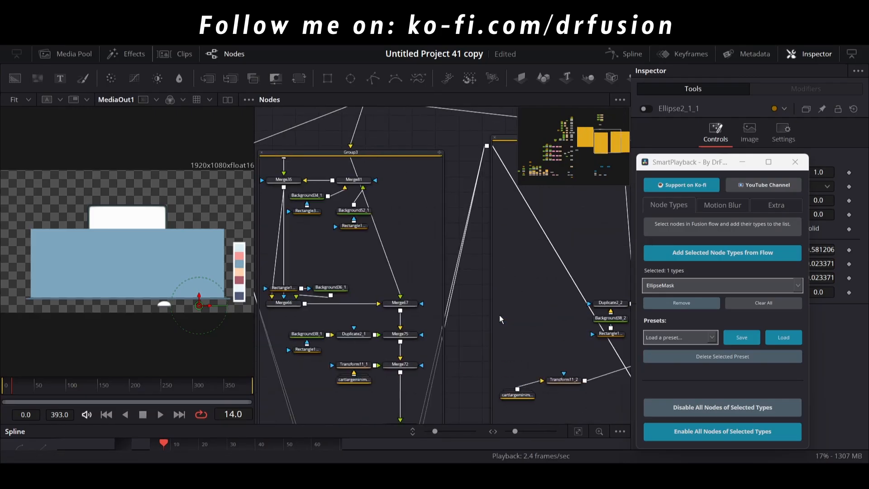
pyautogui.scroll(-8, 499, 316)
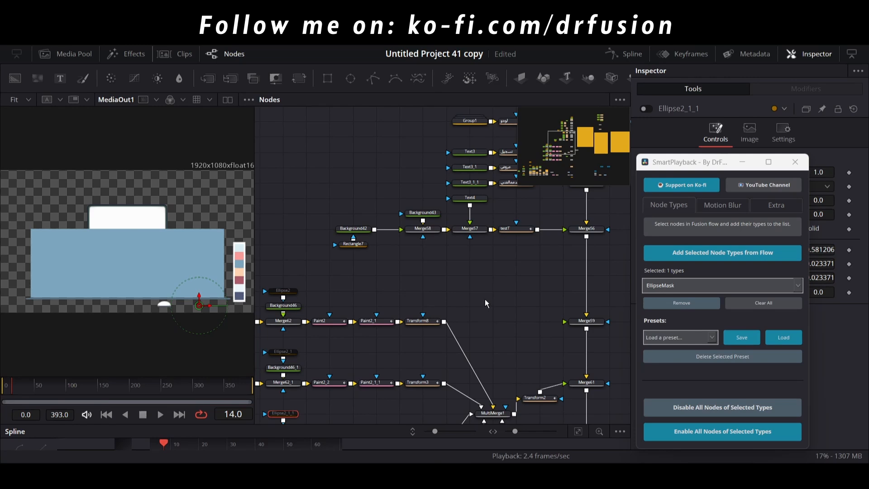
# Add Text4's node type to SmartPlayback's list, review the listed types and disable all nodes of the listed types.
pyautogui.hscroll(-1, 485, 302)
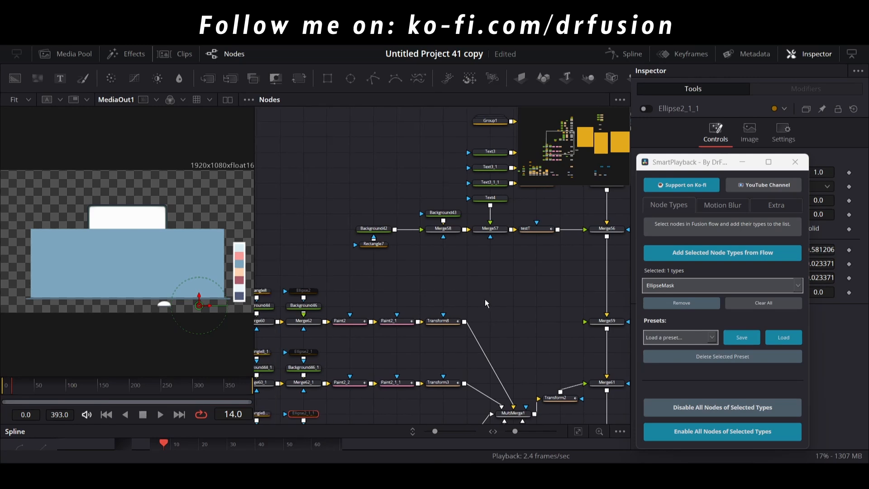
pyautogui.click(490, 199)
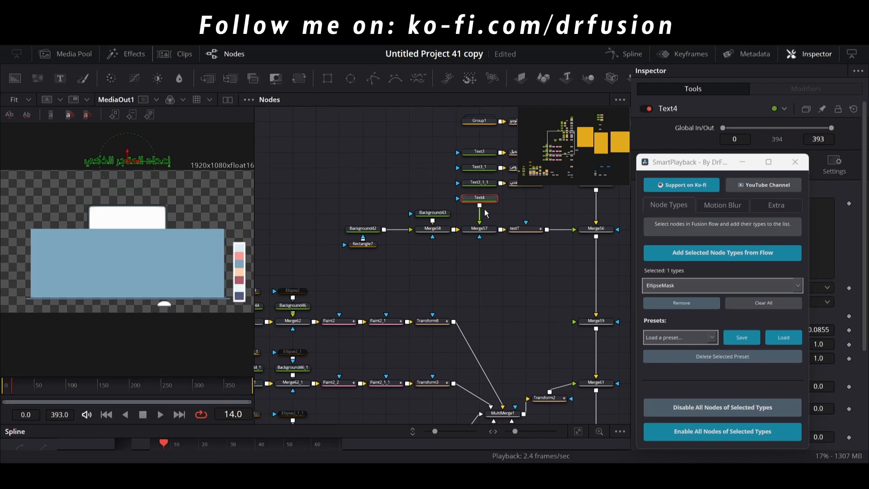
pyautogui.moveTo(487, 205)
pyautogui.click(704, 251)
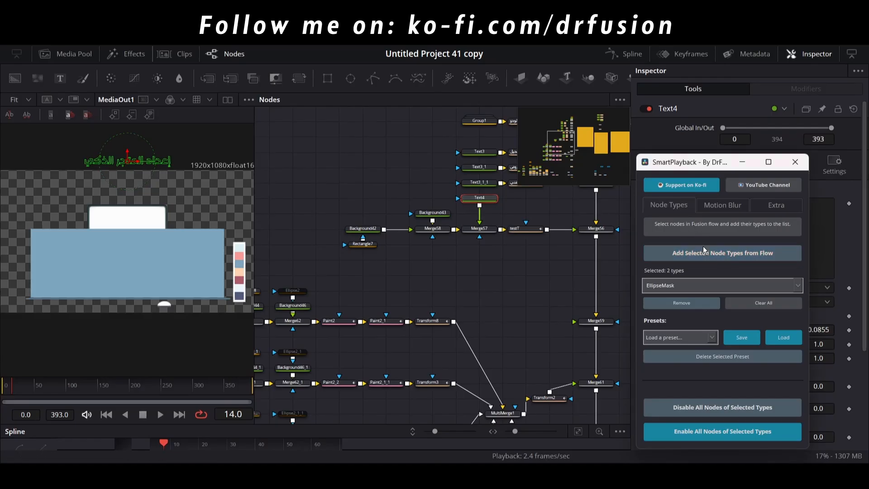
pyautogui.click(670, 284)
pyautogui.click(699, 272)
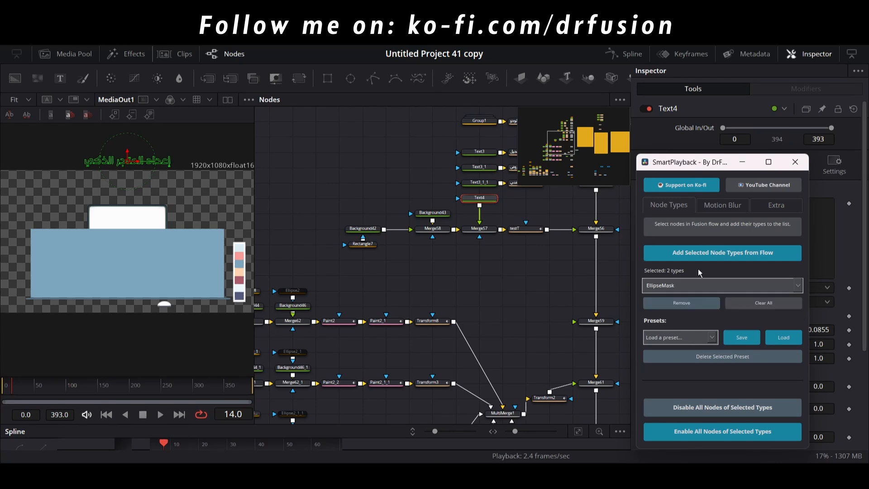
pyautogui.click(711, 408)
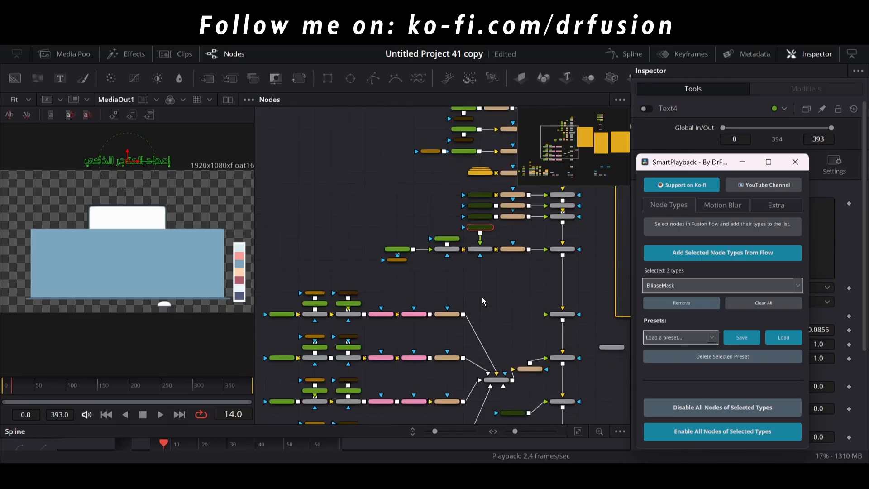
# Examine the flow for disabled text and ellipse nodes, including Group4, Group3 and the Text3 and Text4 branches.
pyautogui.scroll(-6, 482, 296)
pyautogui.hscroll(-4, 481, 297)
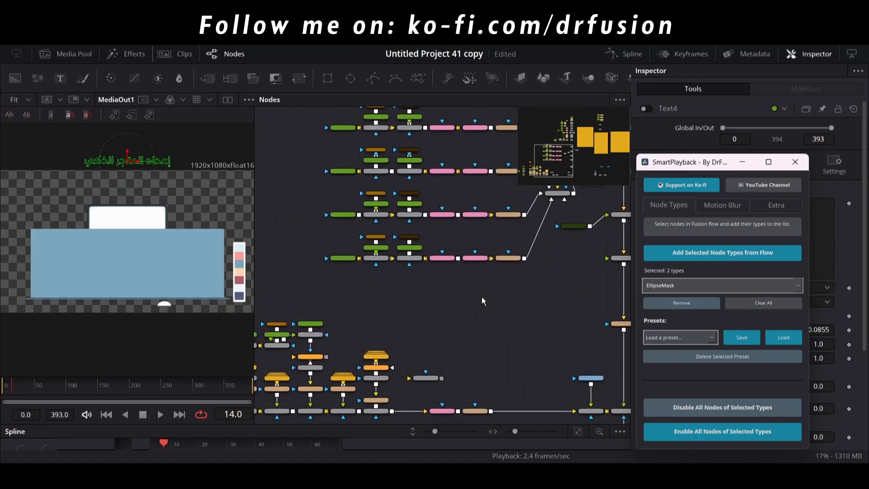
pyautogui.hscroll(4, 482, 297)
pyautogui.scroll(5, 482, 297)
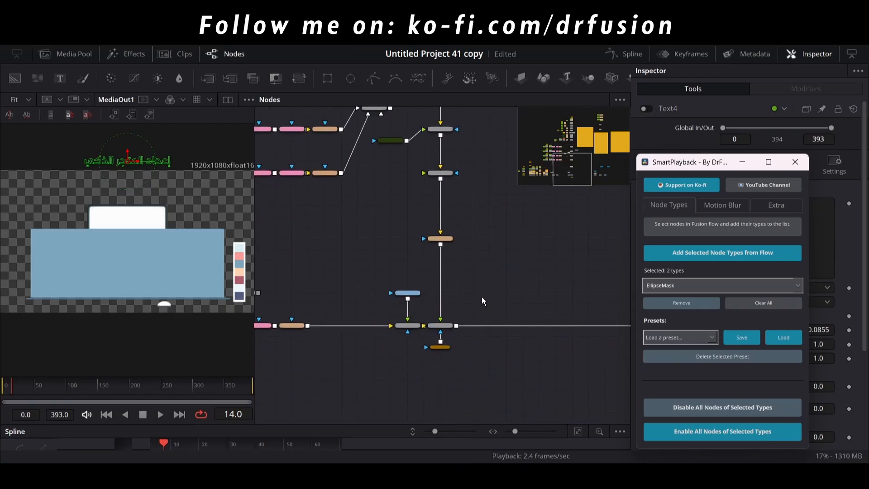
pyautogui.scroll(1, 482, 297)
pyautogui.hscroll(5, 481, 296)
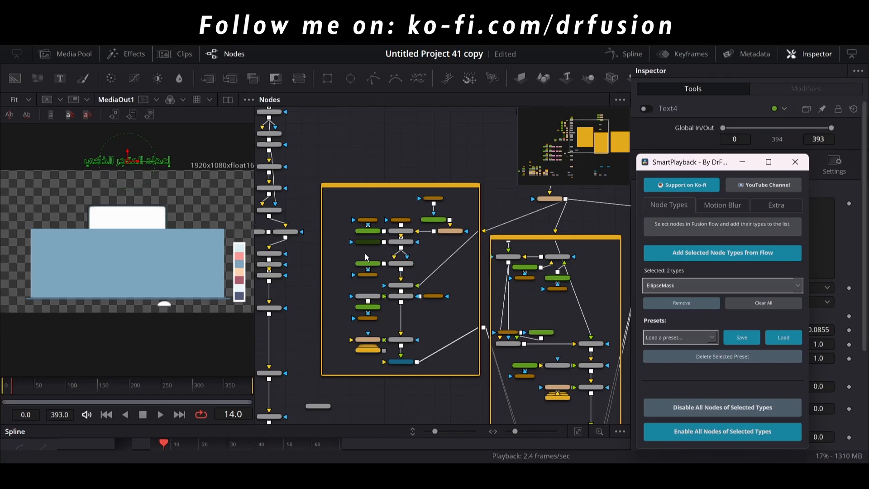
pyautogui.scroll(3, 365, 253)
pyautogui.scroll(-2, 365, 255)
pyautogui.hscroll(-4, 364, 255)
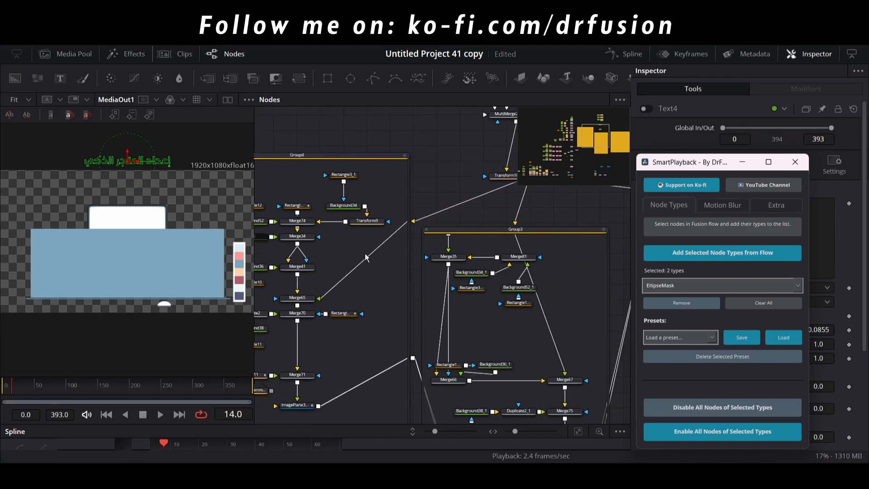
pyautogui.hscroll(-4, 366, 256)
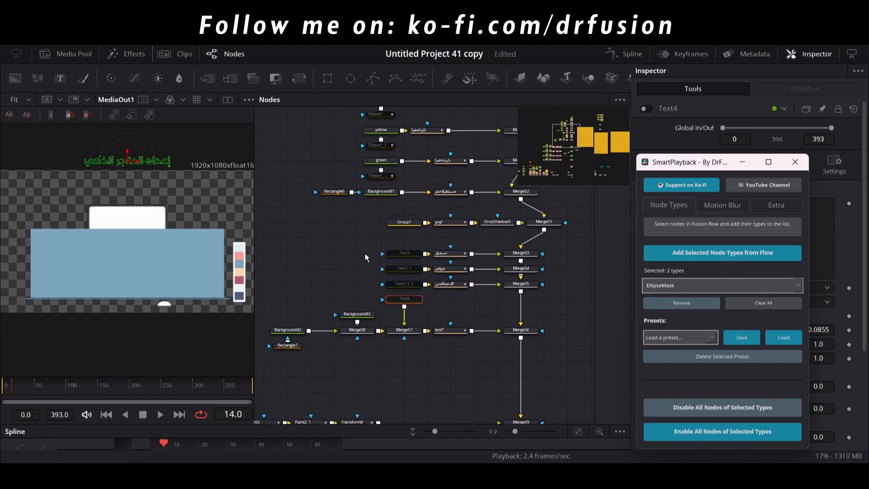
# Re-enable all nodes in the entire composition with SmartPlayback and look over the restored flow.
pyautogui.click(706, 433)
pyautogui.click(767, 206)
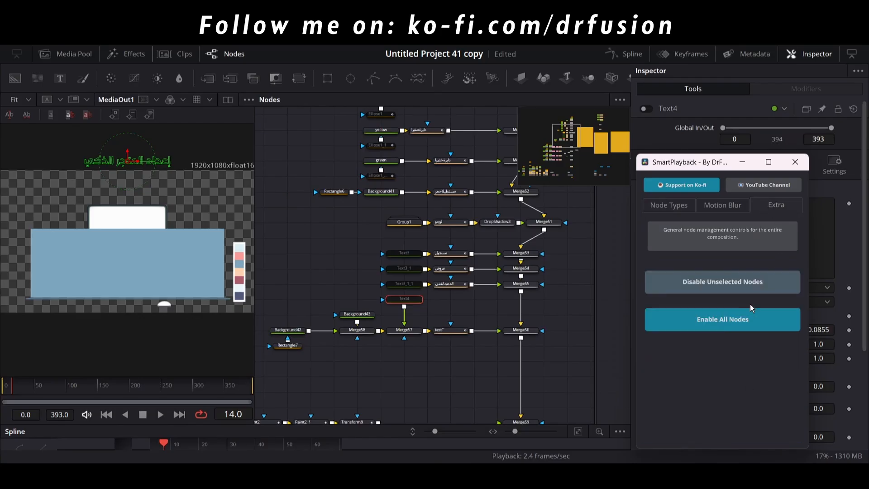
pyautogui.click(738, 315)
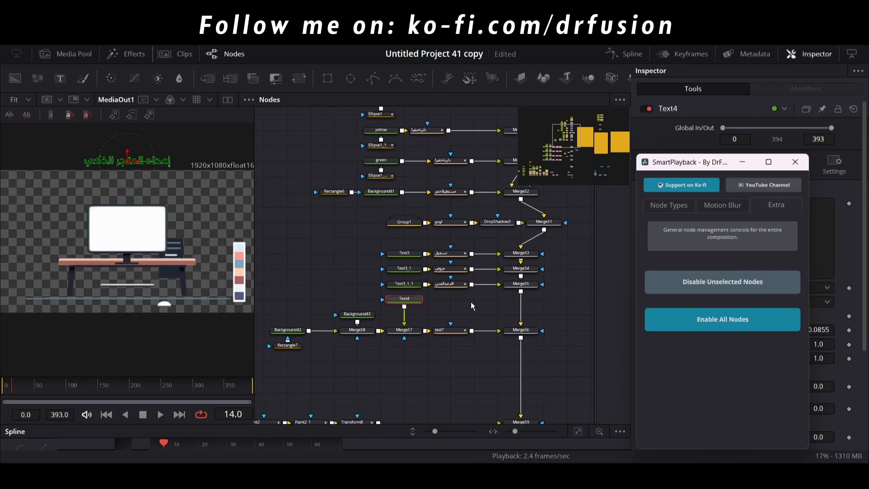
pyautogui.scroll(-3, 470, 302)
pyautogui.scroll(-3, 471, 302)
pyautogui.hscroll(3, 471, 301)
pyautogui.hscroll(-4, 470, 302)
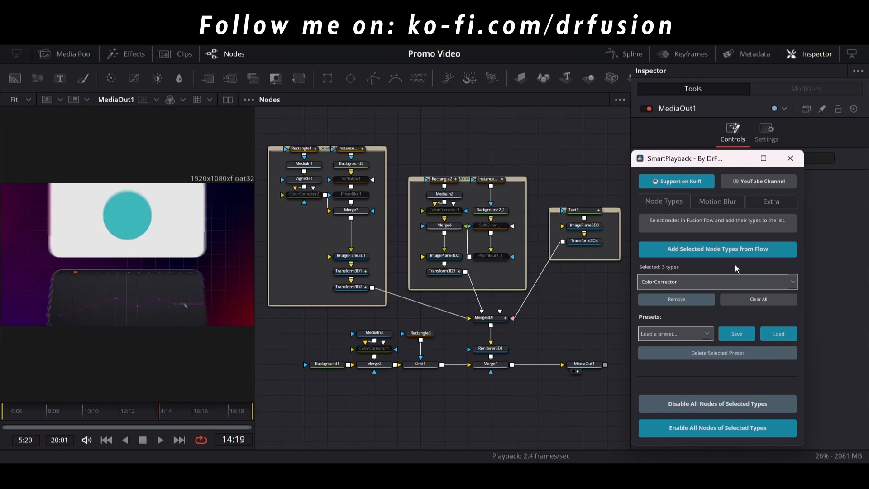
# In Promo Video, review SmartPlayback's listed node types, save them as a preset named "test" and check the preset list.
pyautogui.click(712, 277)
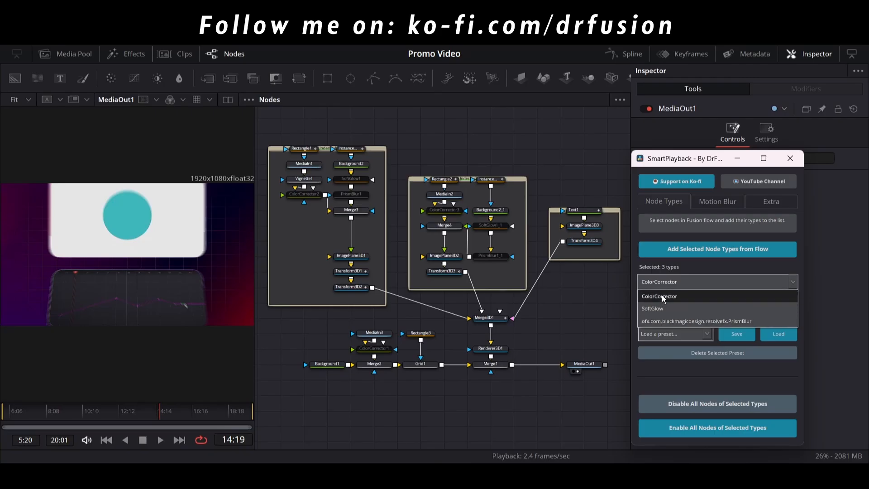
pyautogui.click(702, 261)
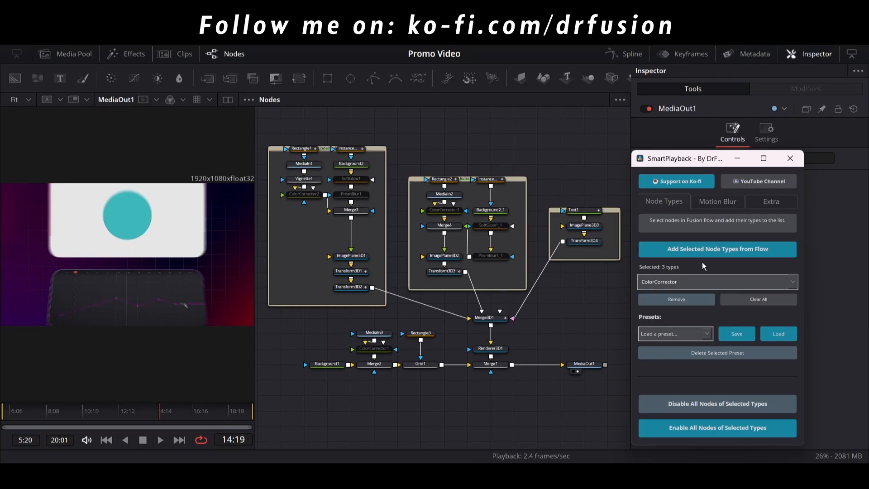
pyautogui.click(735, 335)
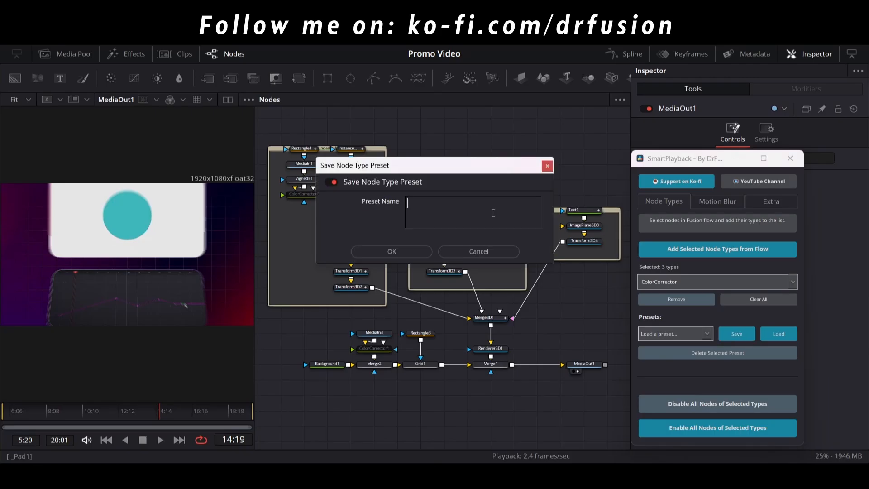
pyautogui.write('test')
pyautogui.click(393, 251)
pyautogui.click(708, 334)
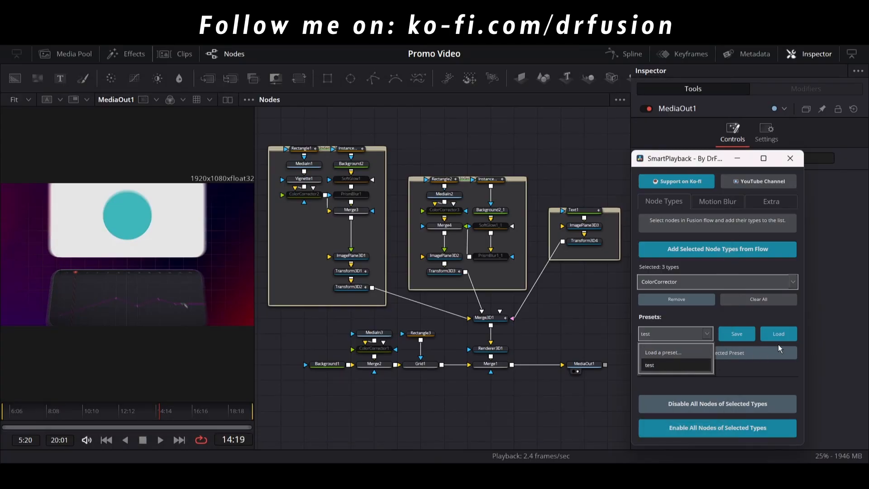
pyautogui.click(775, 367)
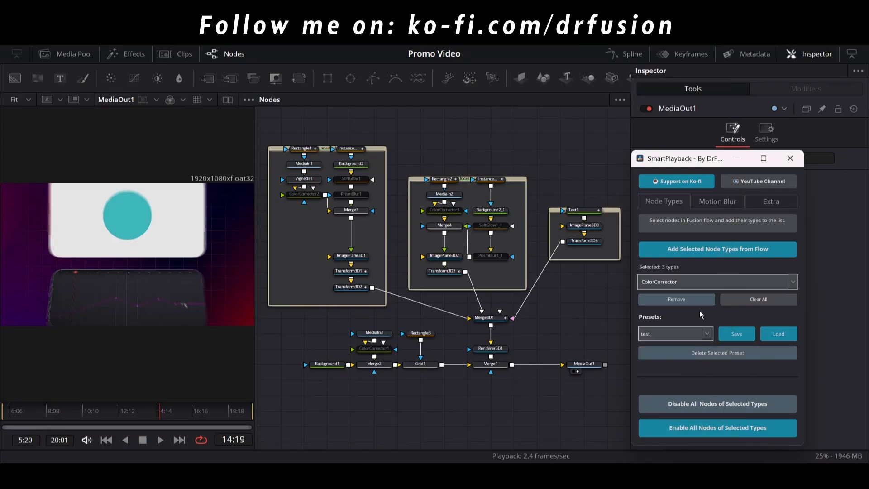
# Clear SmartPlayback's node type list, load the "test" preset and check the listed types.
pyautogui.click(591, 242)
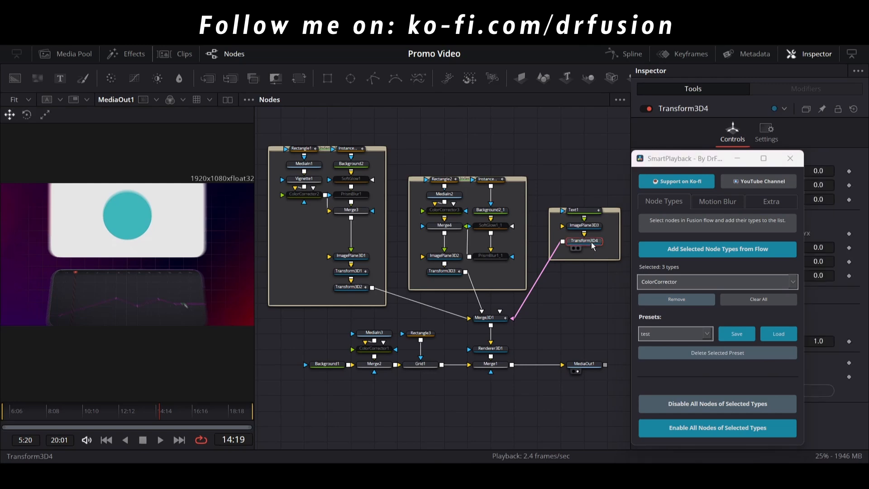
pyautogui.click(751, 300)
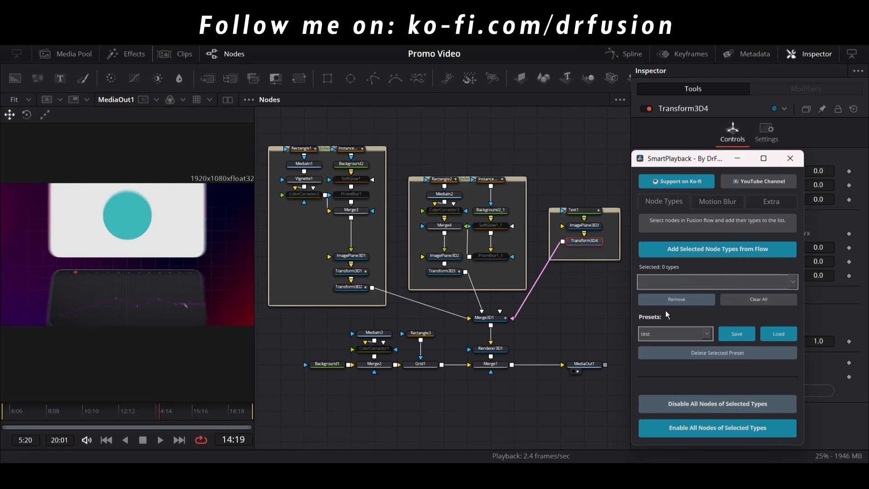
pyautogui.click(668, 333)
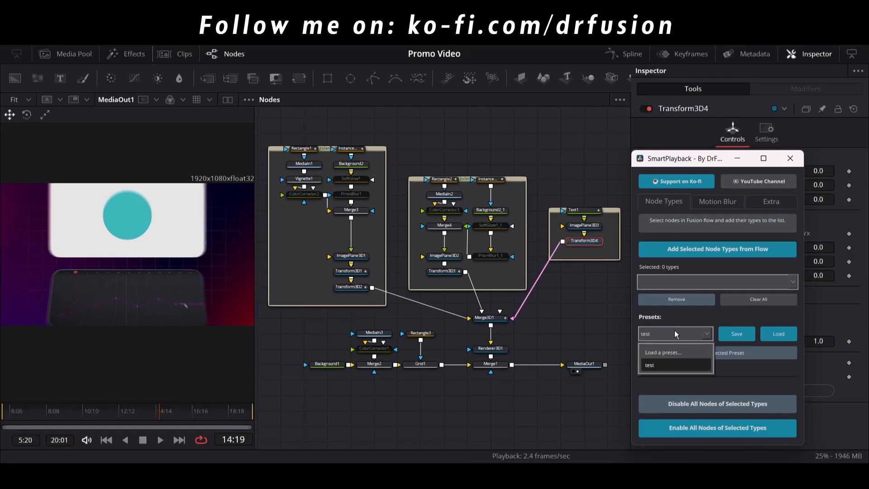
pyautogui.click(667, 363)
pyautogui.click(776, 331)
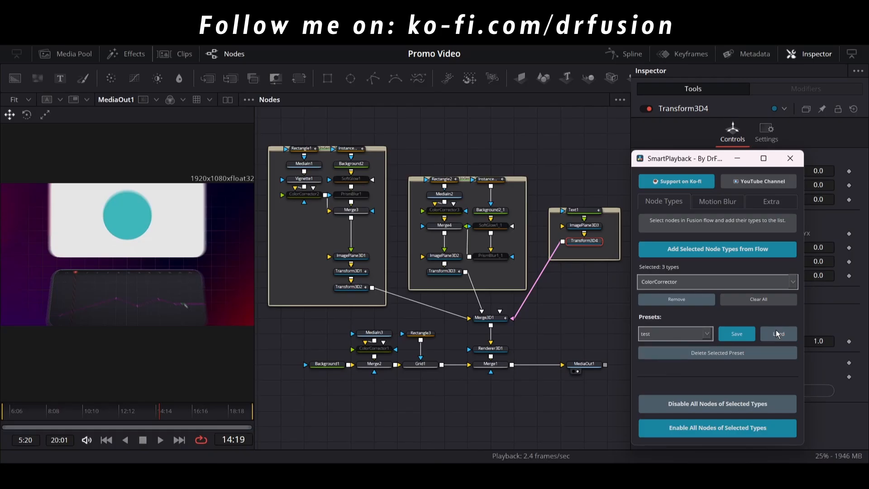
pyautogui.click(719, 282)
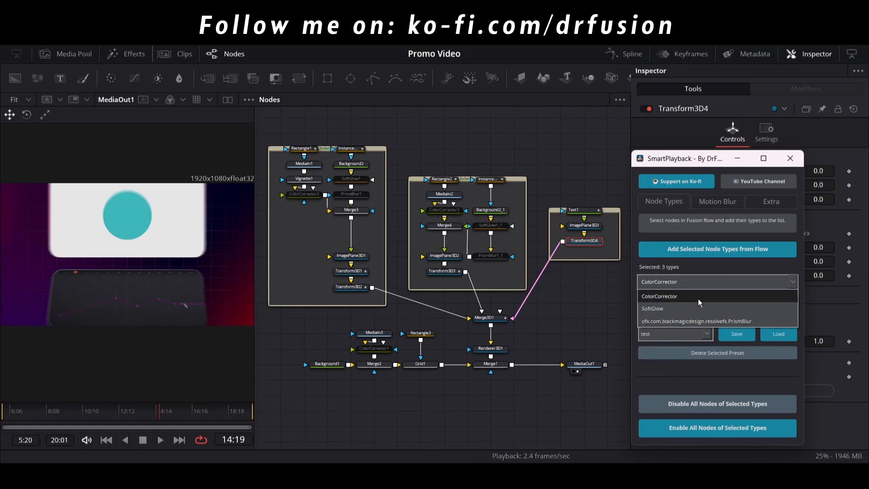
pyautogui.click(720, 264)
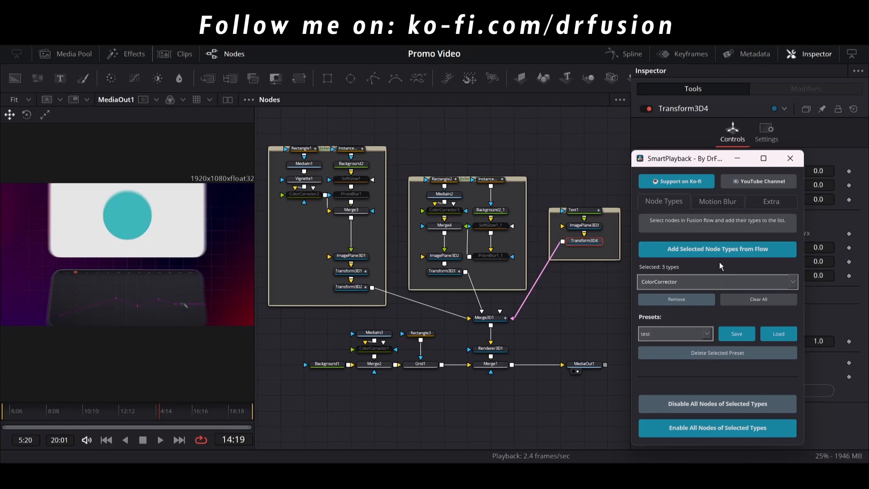
# Toggle all nodes of the listed types on and off with SmartPlayback, leaving them enabled.
pyautogui.click(698, 431)
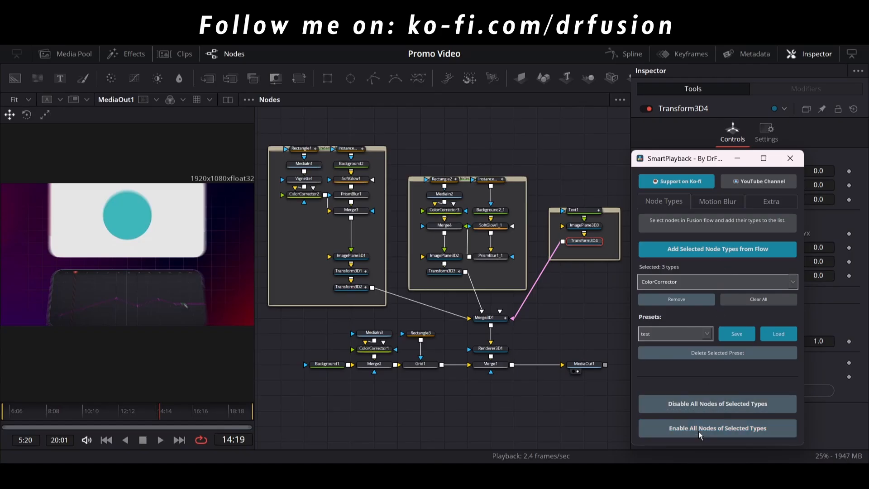
pyautogui.click(700, 403)
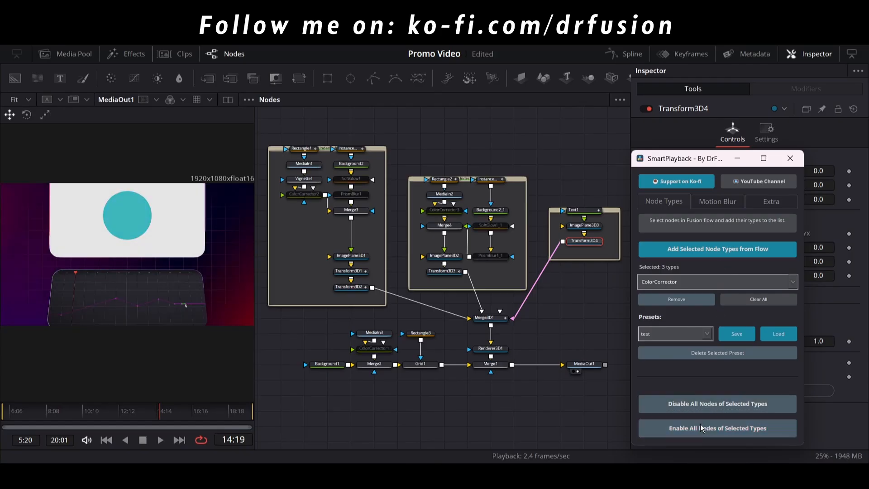
pyautogui.click(699, 425)
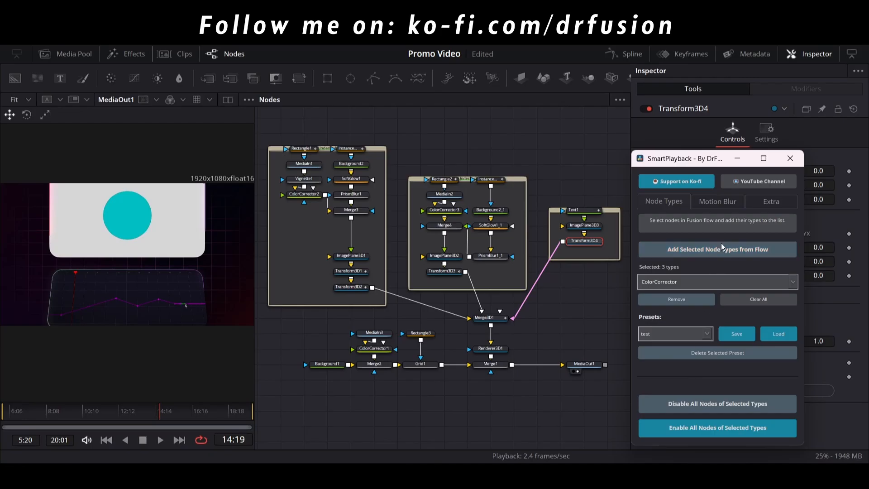
# Show SmartPlayback's motion blur tools and examine Fusion's own playback options, including High Quality and Motion Blur.
pyautogui.click(722, 201)
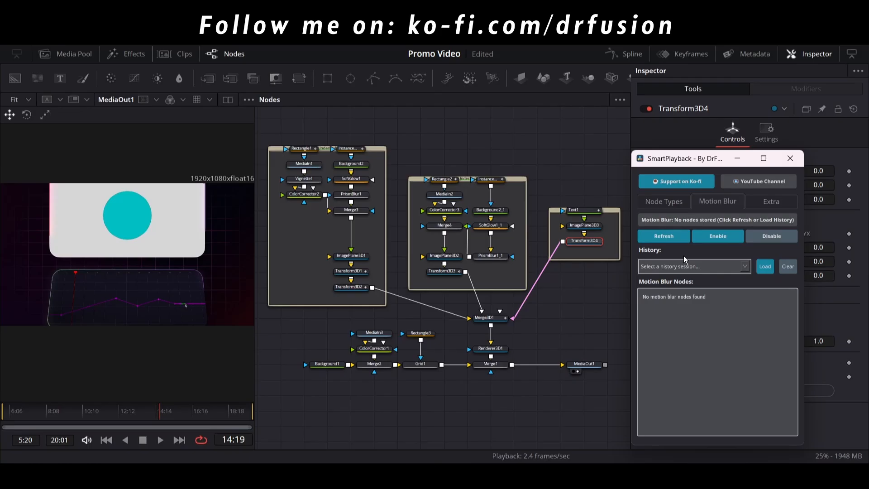
pyautogui.rightClick(211, 444)
pyautogui.click(235, 388)
pyautogui.rightClick(212, 441)
pyautogui.click(229, 381)
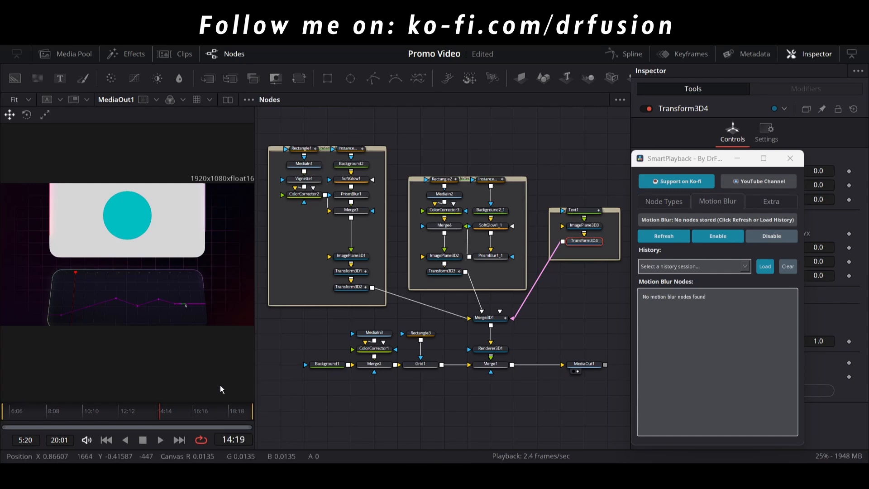
pyautogui.rightClick(213, 441)
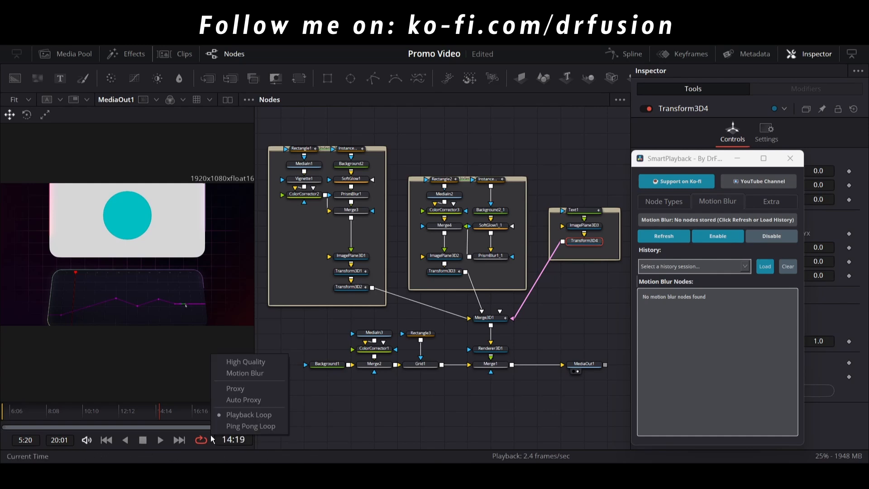
pyautogui.click(210, 444)
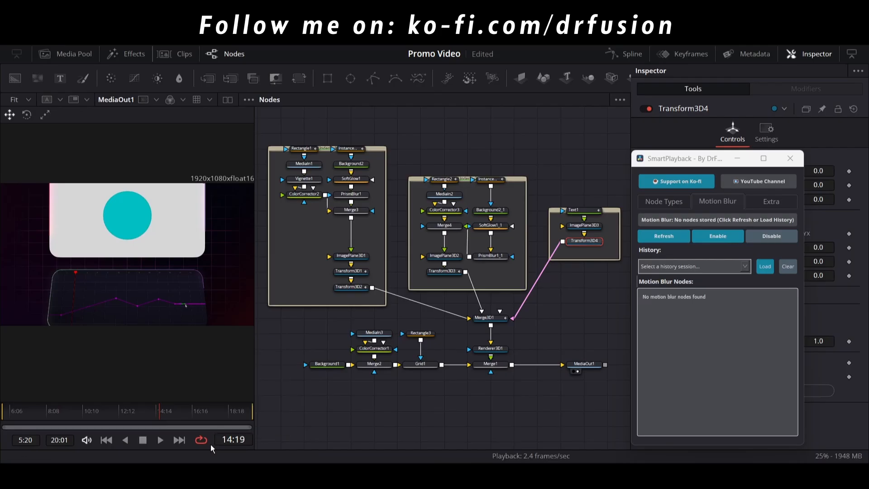
# Reposition the SmartPlayback window and scan the composition for nodes using motion blur.
pyautogui.moveTo(690, 162); pyautogui.dragTo(646, 209)
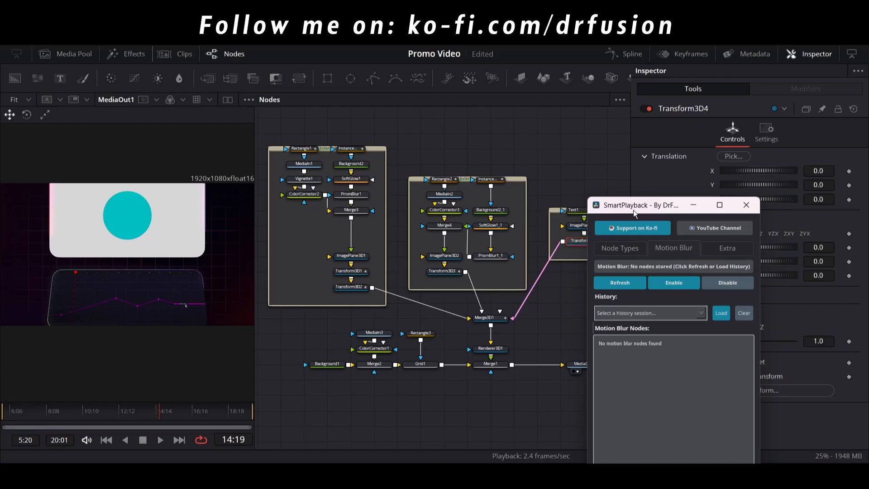
pyautogui.moveTo(633, 210); pyautogui.dragTo(679, 180)
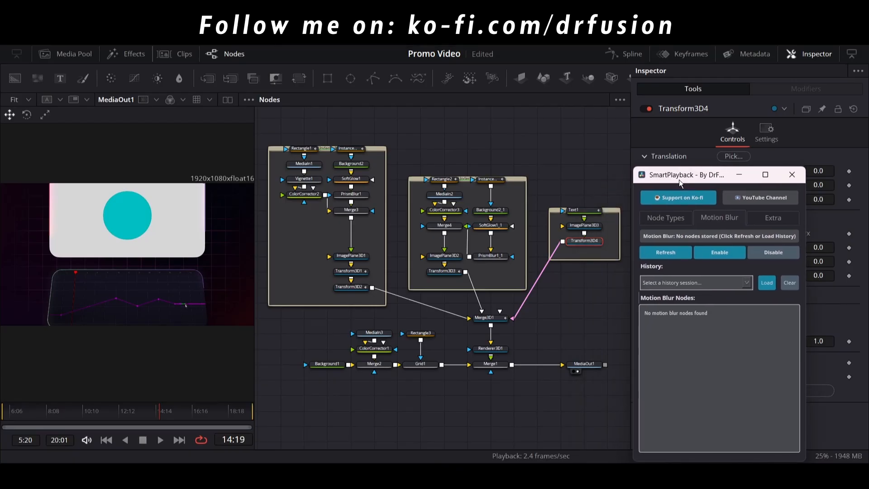
pyautogui.click(669, 251)
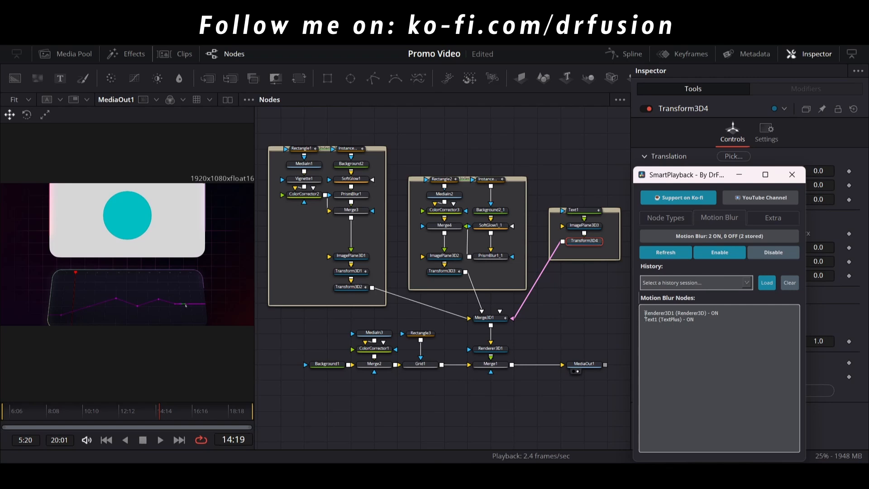
# Check the Motion Blur setting of the Renderer3D1 and Text1 nodes in the inspector.
pyautogui.click(499, 348)
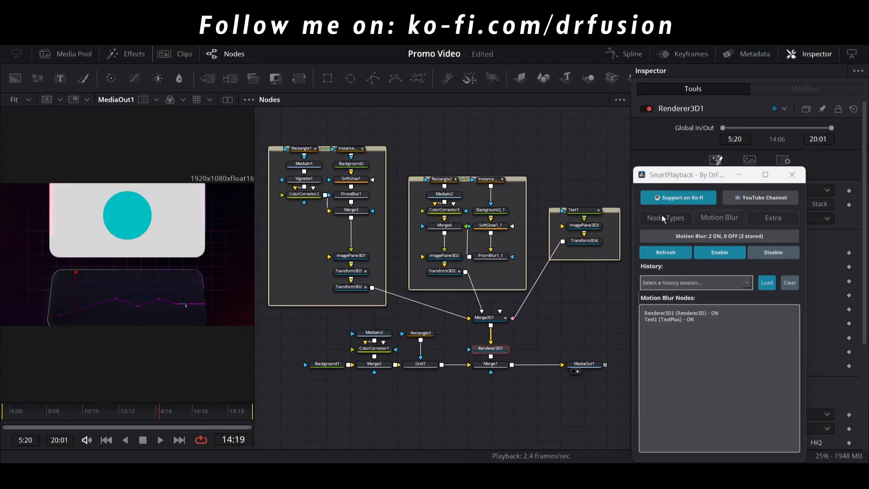
pyautogui.moveTo(675, 178); pyautogui.dragTo(639, 281)
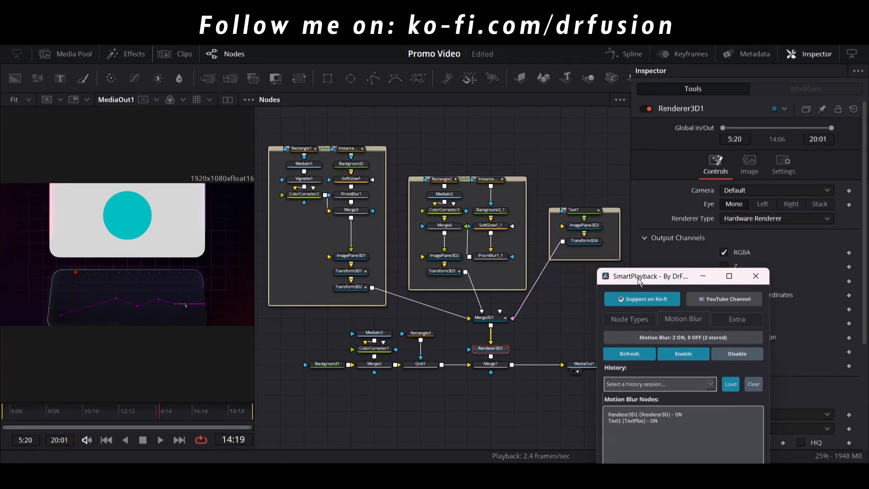
pyautogui.click(749, 163)
pyautogui.click(786, 165)
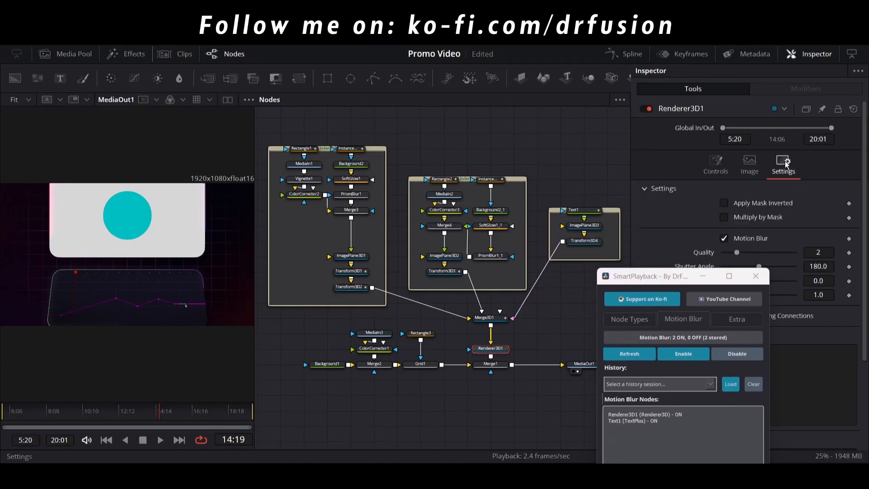
pyautogui.click(584, 210)
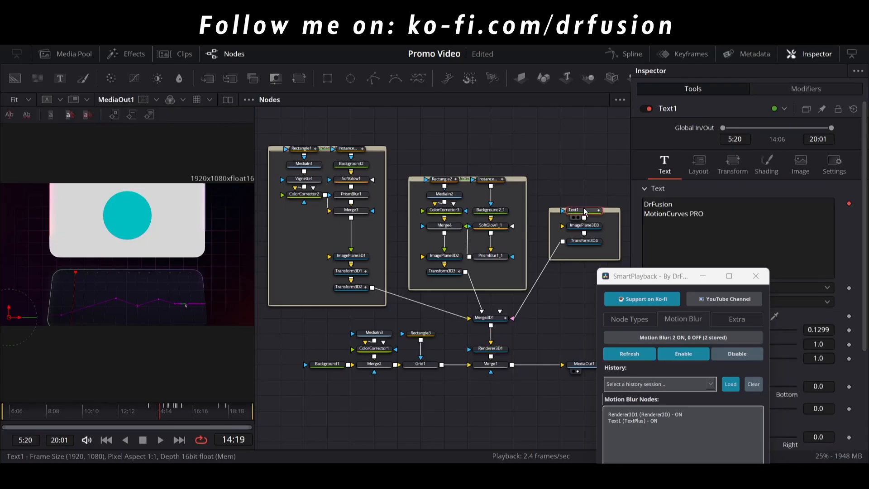
pyautogui.click(829, 171)
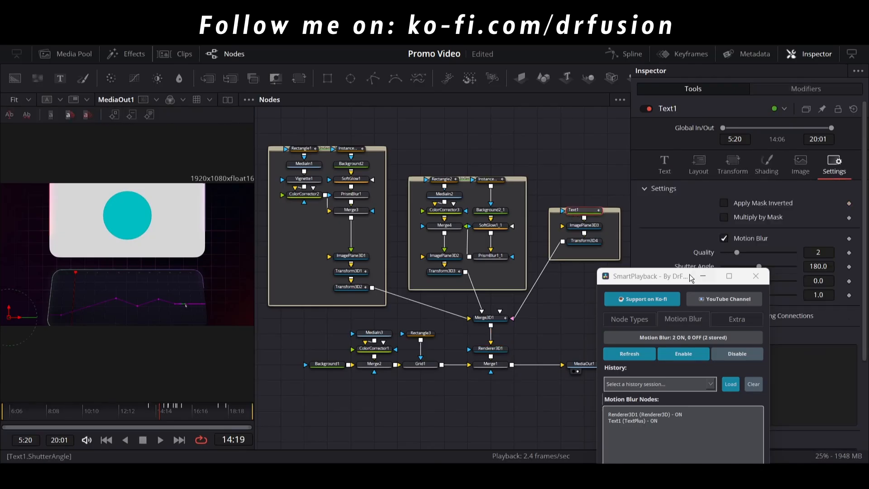
# Disable motion blur on all stored nodes with SmartPlayback and verify the setting on Text1 and Renderer3D1.
pyautogui.moveTo(675, 278); pyautogui.dragTo(708, 181)
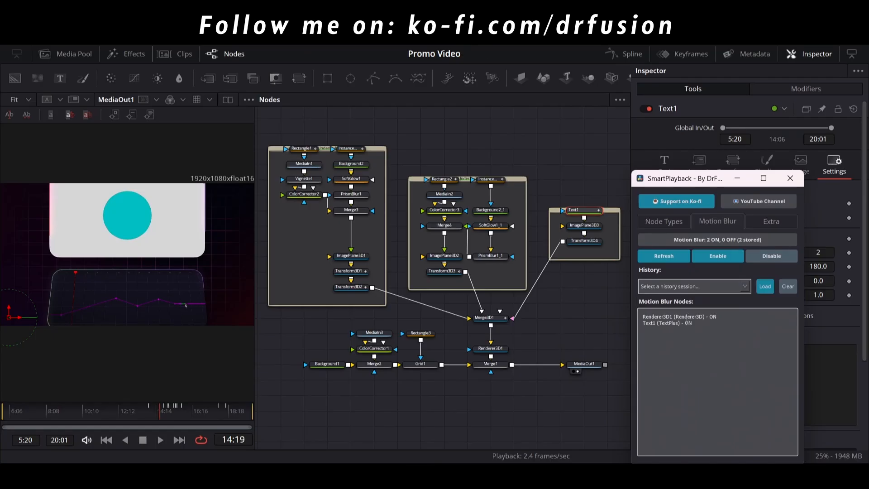
pyautogui.moveTo(707, 178); pyautogui.dragTo(607, 212)
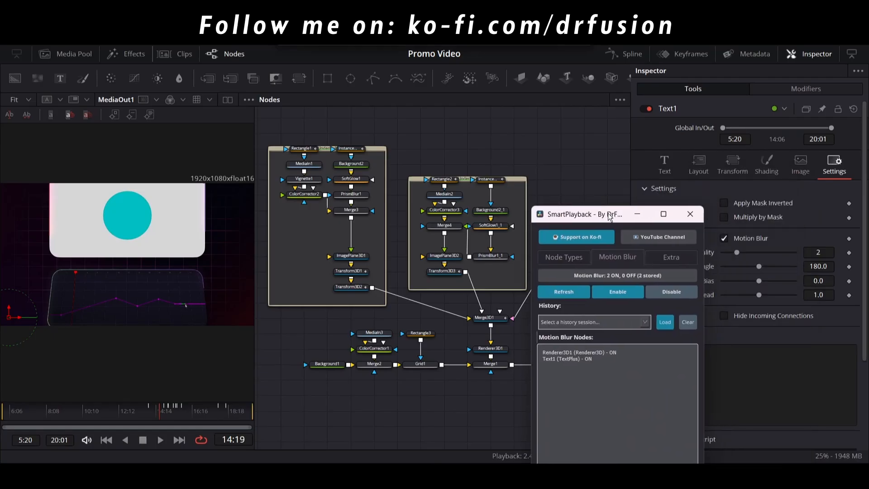
pyautogui.click(663, 294)
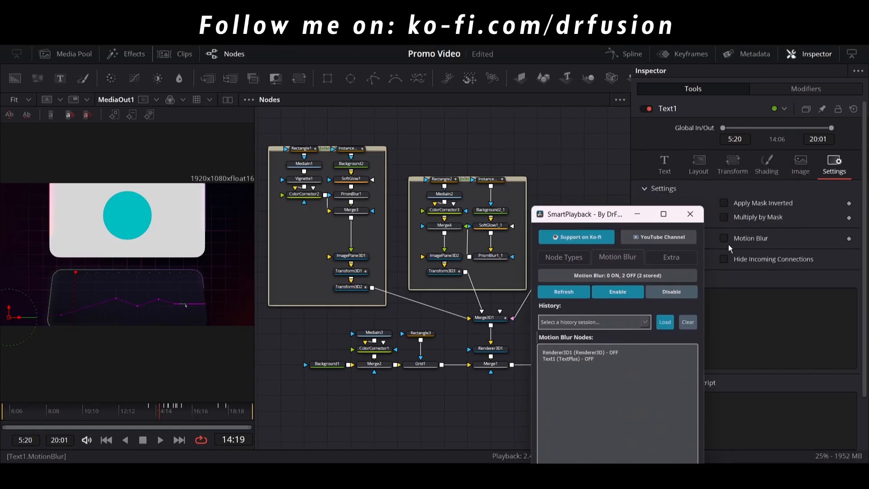
pyautogui.click(490, 352)
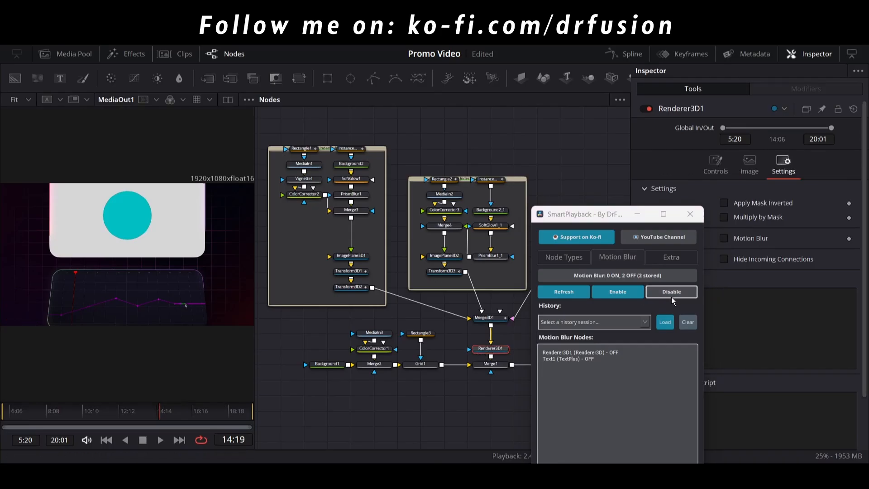
# Toggle motion blur on and back off for the stored nodes, and refresh SmartPlayback's motion blur node list.
pyautogui.click(625, 292)
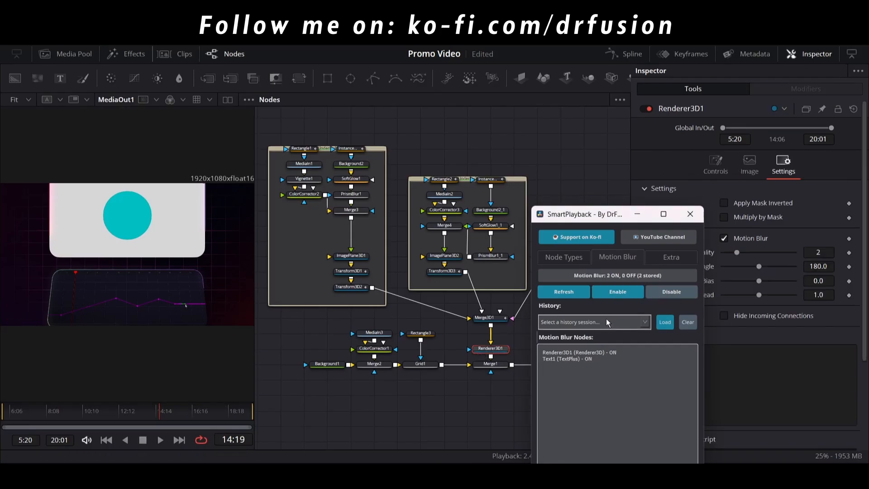
pyautogui.click(666, 293)
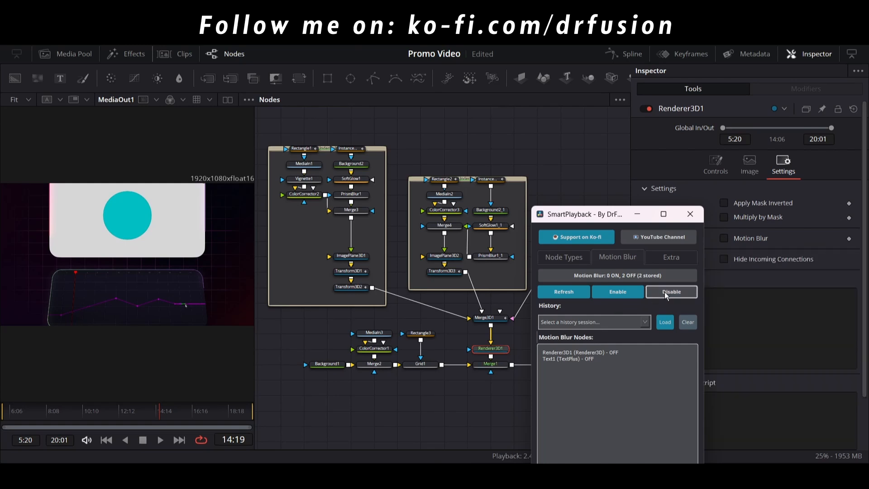
pyautogui.click(579, 292)
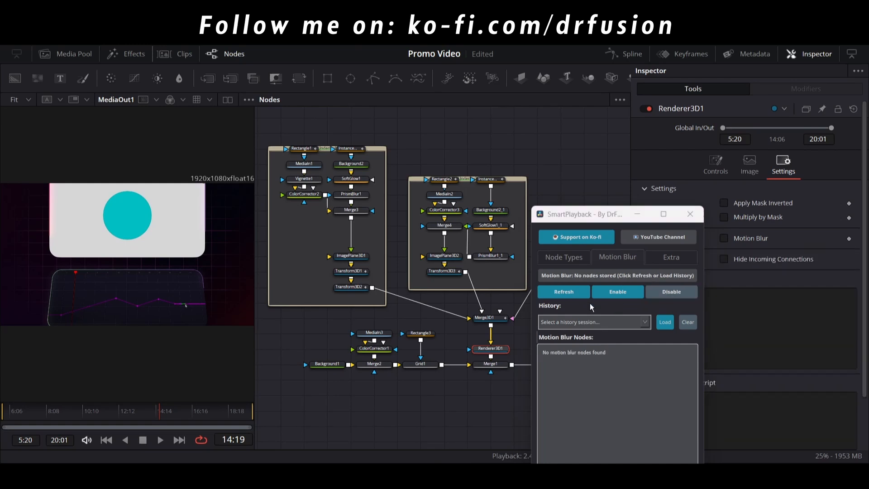